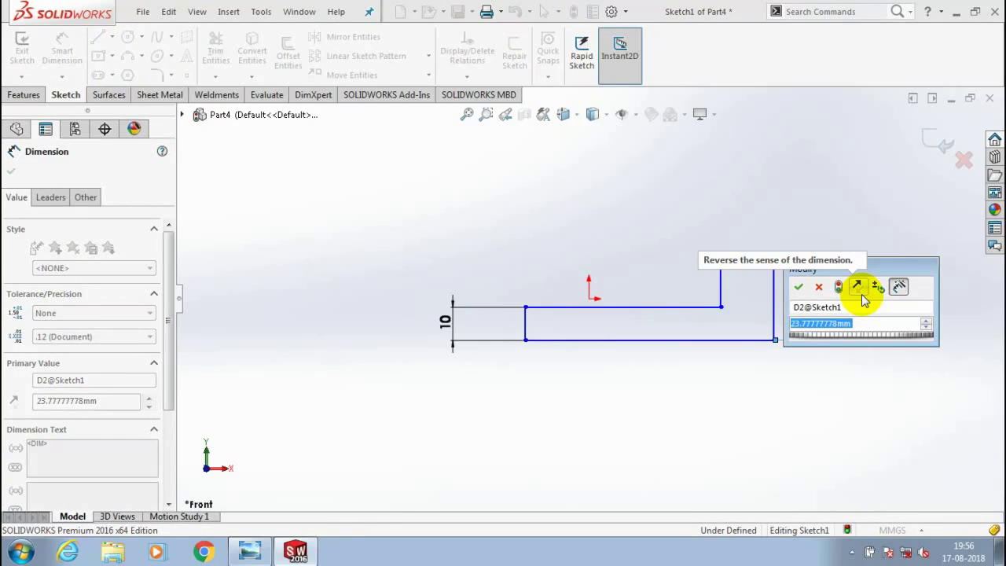
# Set the height dimension of the stepped profile's taller vertical end to 15 mm.
pyautogui.write('15')
pyautogui.press('Return')
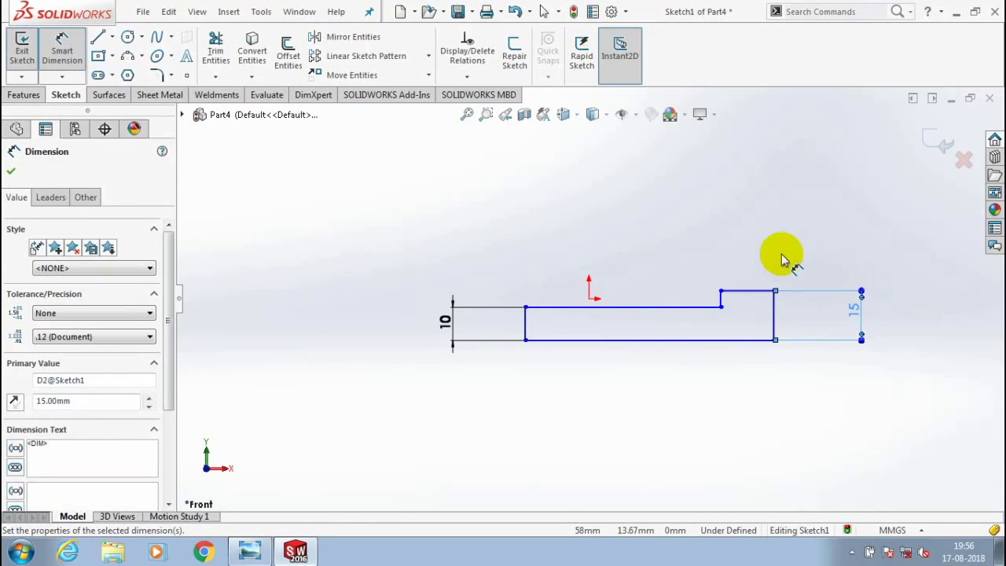
pyautogui.click(11, 174)
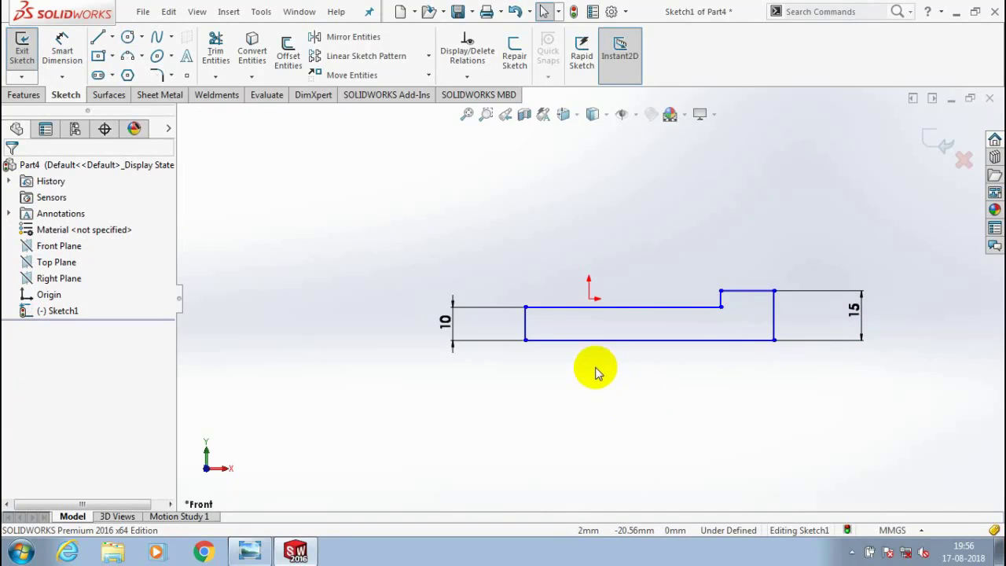
# Dimension the horizontal edge of the profile's lower ledge to 30 mm.
pyautogui.click(63, 50)
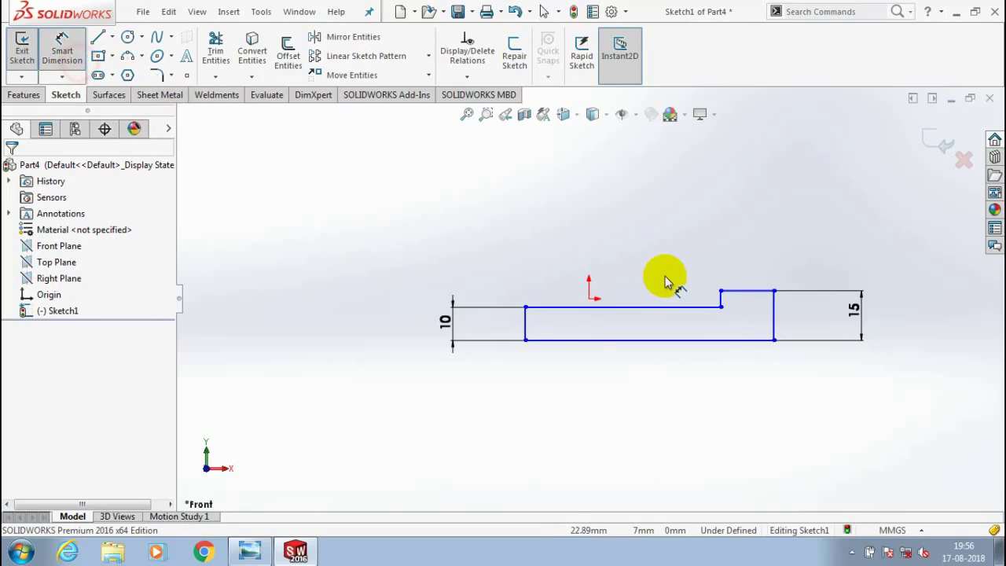
pyautogui.click(646, 308)
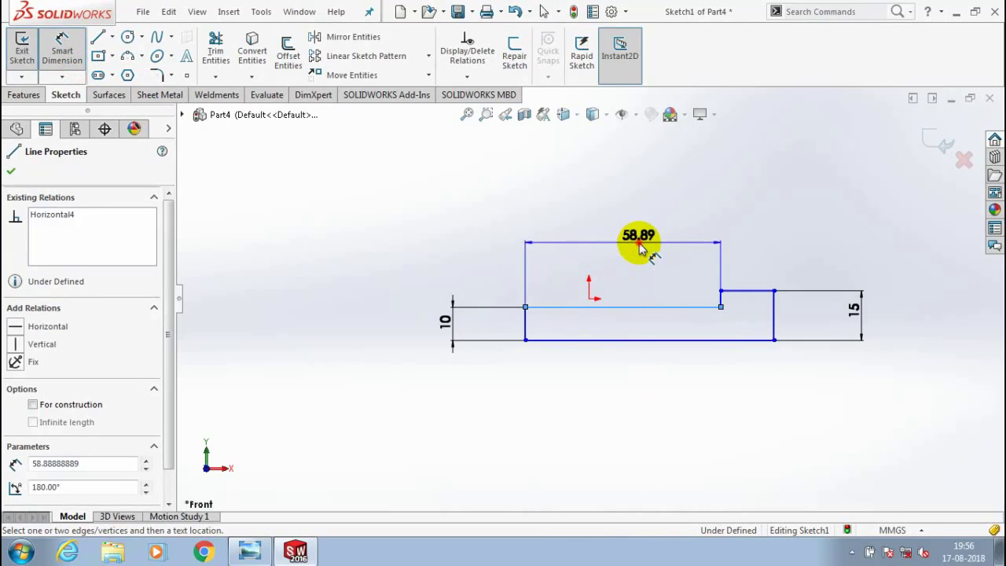
pyautogui.click(638, 248)
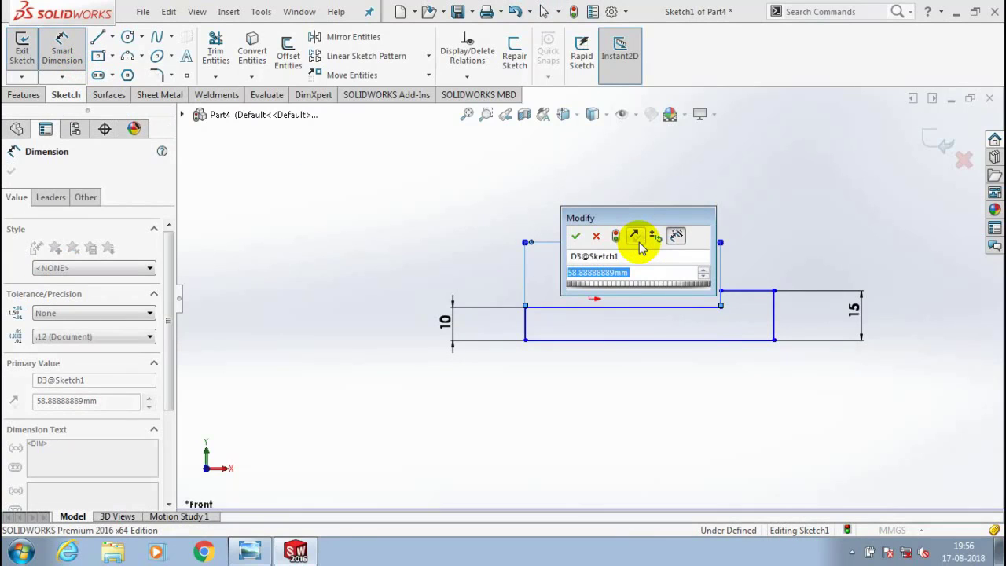
pyautogui.write('30')
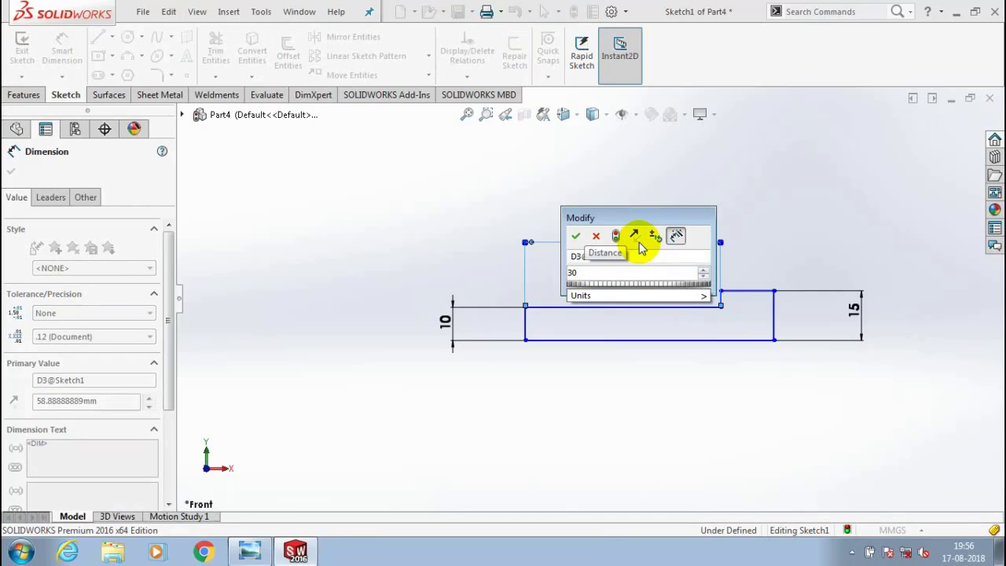
pyautogui.press('Return')
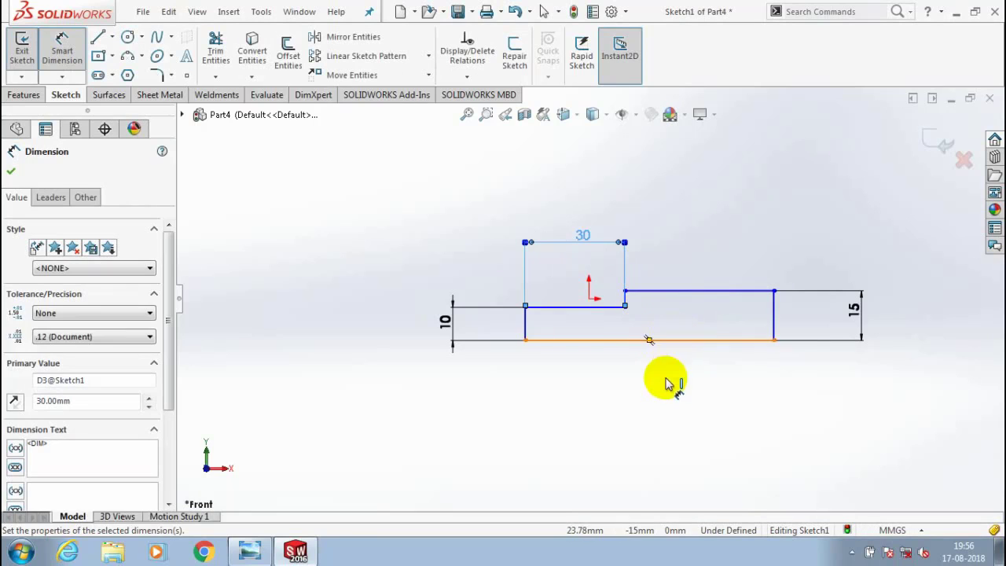
# Dimension the bottom edge of the profile to an overall length of 50 mm.
pyautogui.click(664, 392)
pyautogui.click(684, 341)
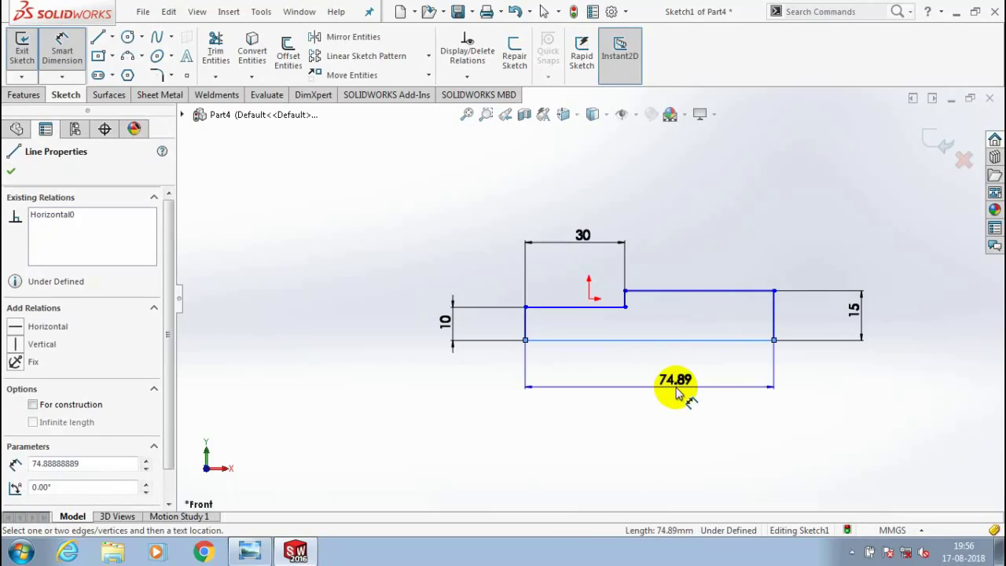
pyautogui.click(678, 392)
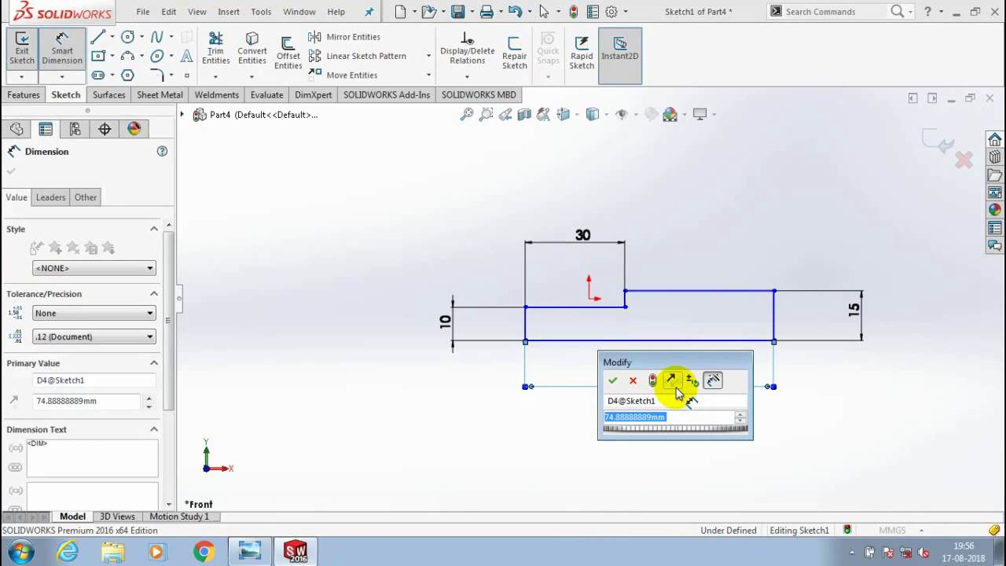
pyautogui.write('50')
pyautogui.press('Return')
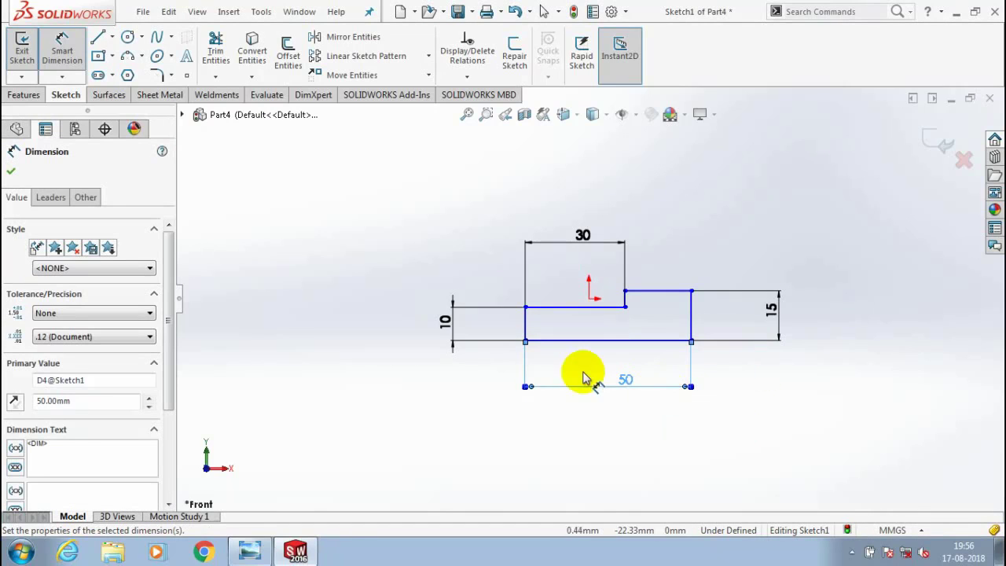
pyautogui.click(271, 267)
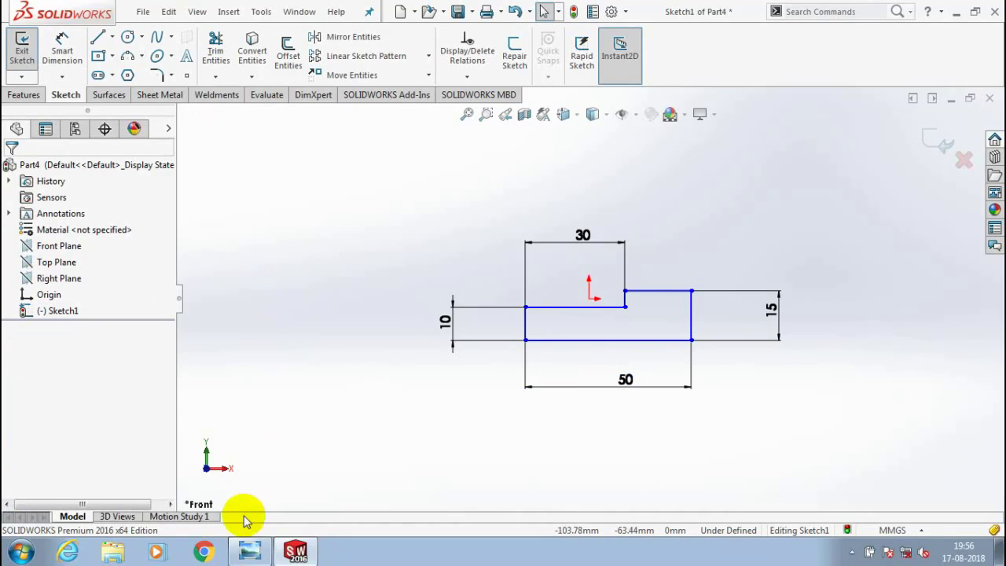
# Consult the reference drawing in Windows Photo Viewer, then extrude the stepped profile sketch as a blind boss 55 mm deep in SOLIDWORKS.
pyautogui.click(248, 552)
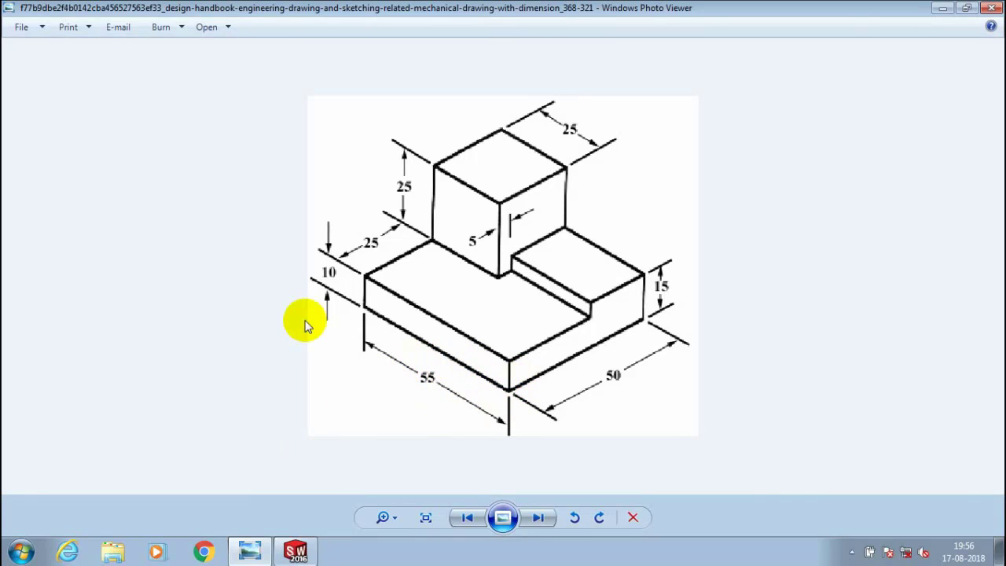
pyautogui.hotkey('alt', 'Tab')
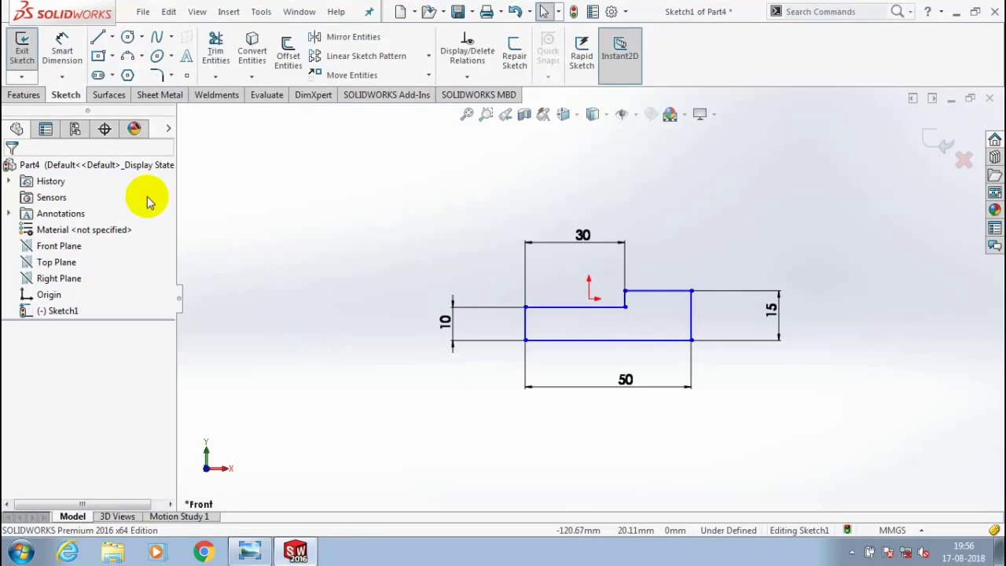
pyautogui.click(20, 62)
pyautogui.click(26, 95)
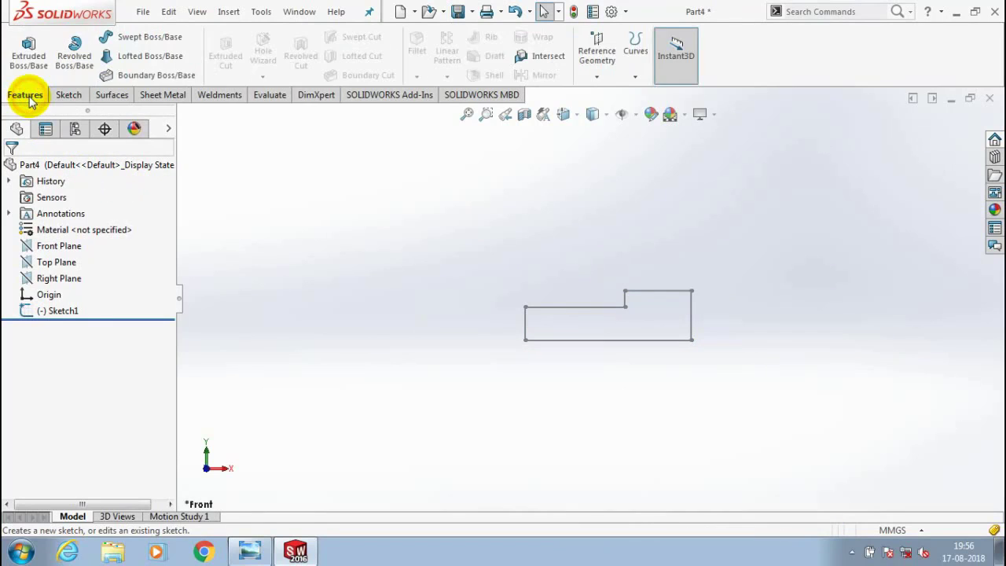
pyautogui.click(30, 63)
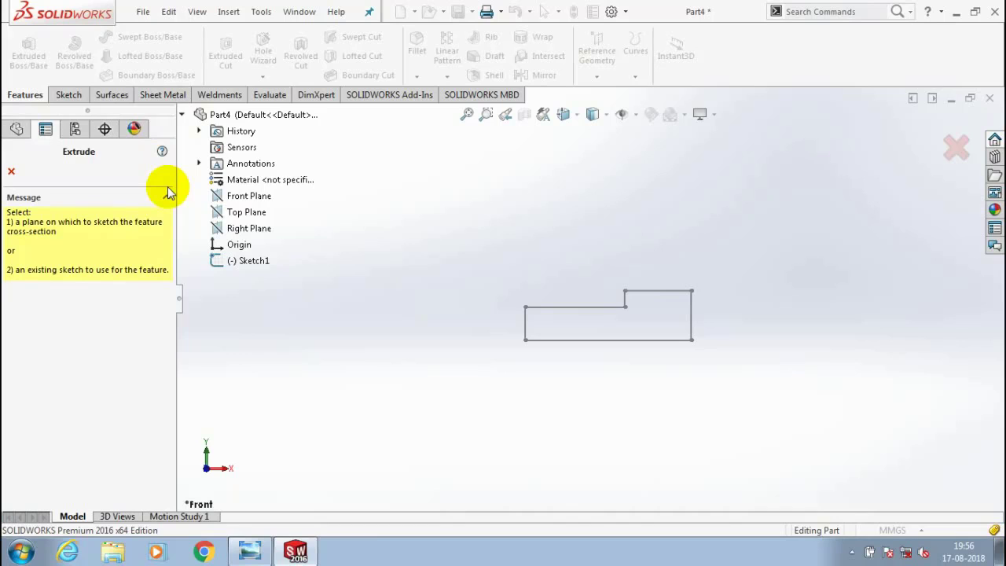
pyautogui.click(239, 261)
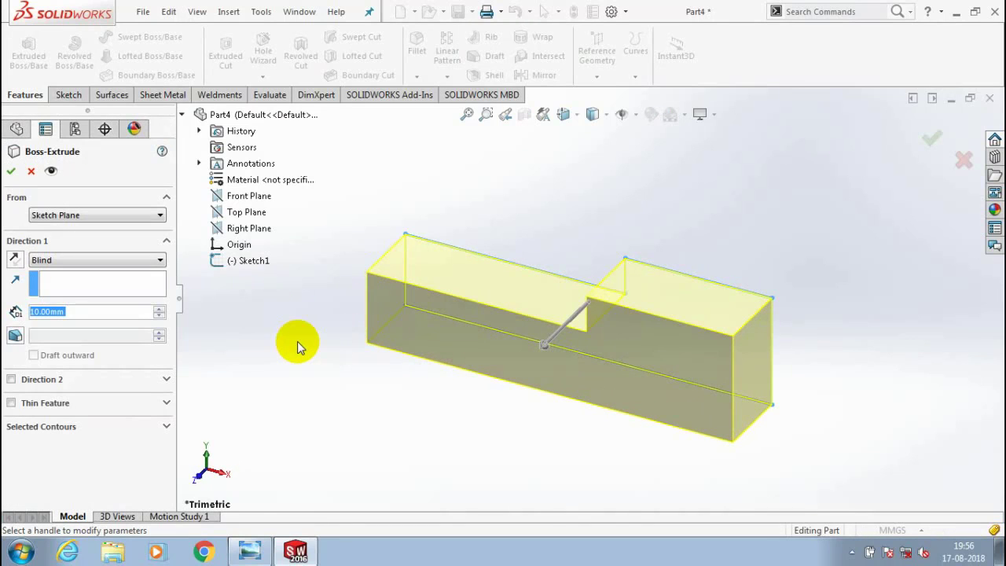
pyautogui.write('55')
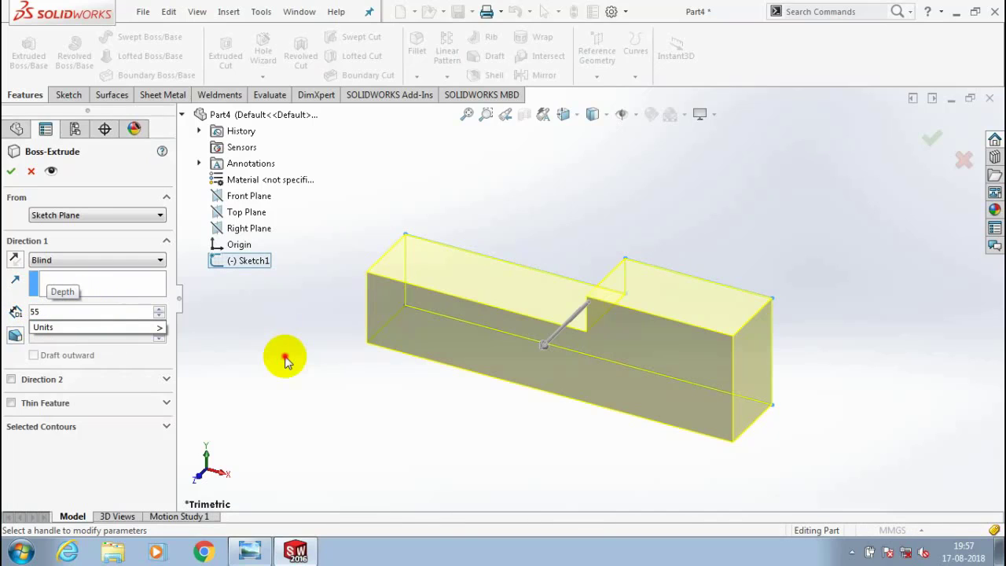
pyautogui.press('Return')
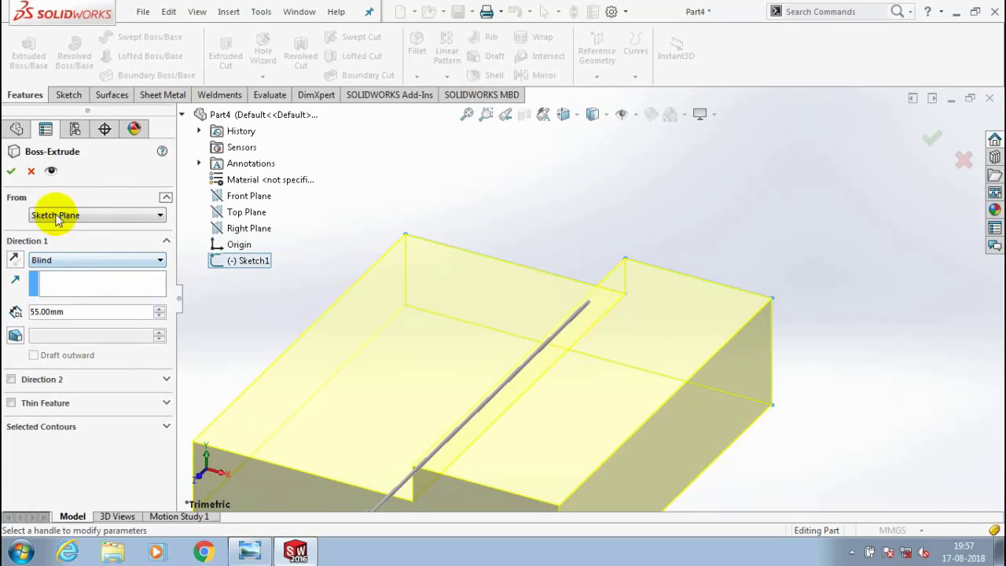
pyautogui.click(12, 172)
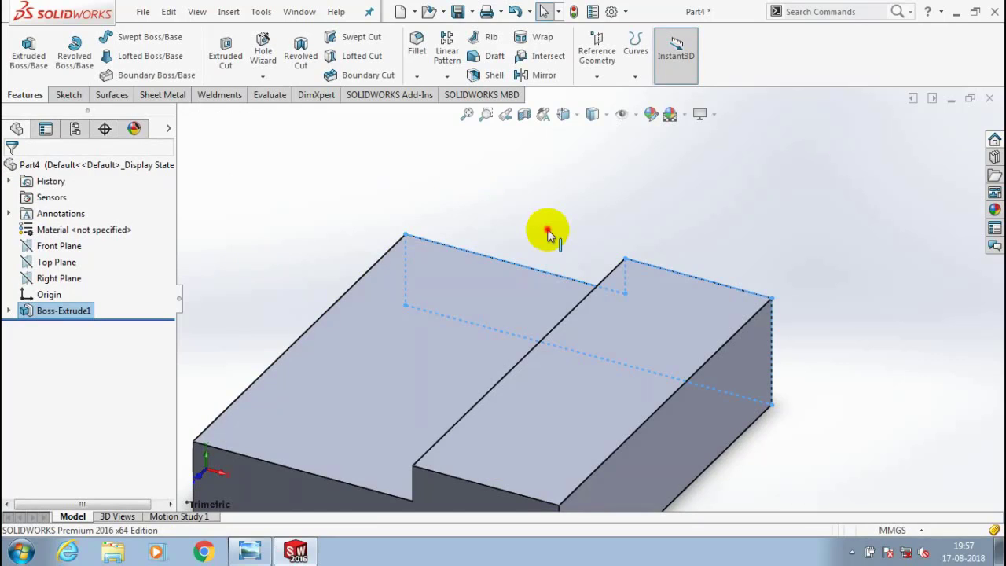
# Check the reference drawing and create a reference plane offset 25 mm above the top face of the base's lower ledge.
pyautogui.scroll(5, 545, 228)
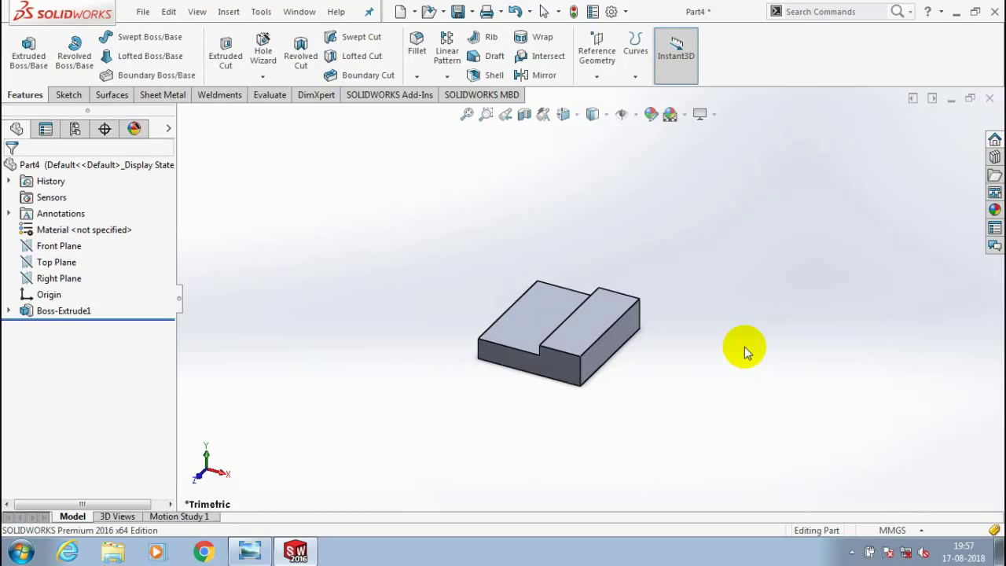
pyautogui.moveTo(744, 346); pyautogui.dragTo(705, 355, button='middle')
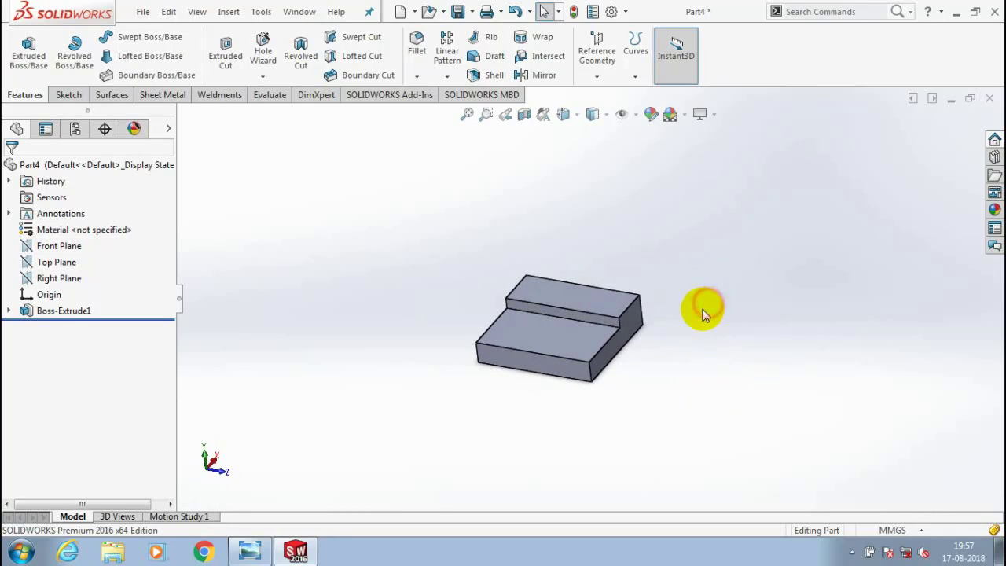
pyautogui.click(249, 550)
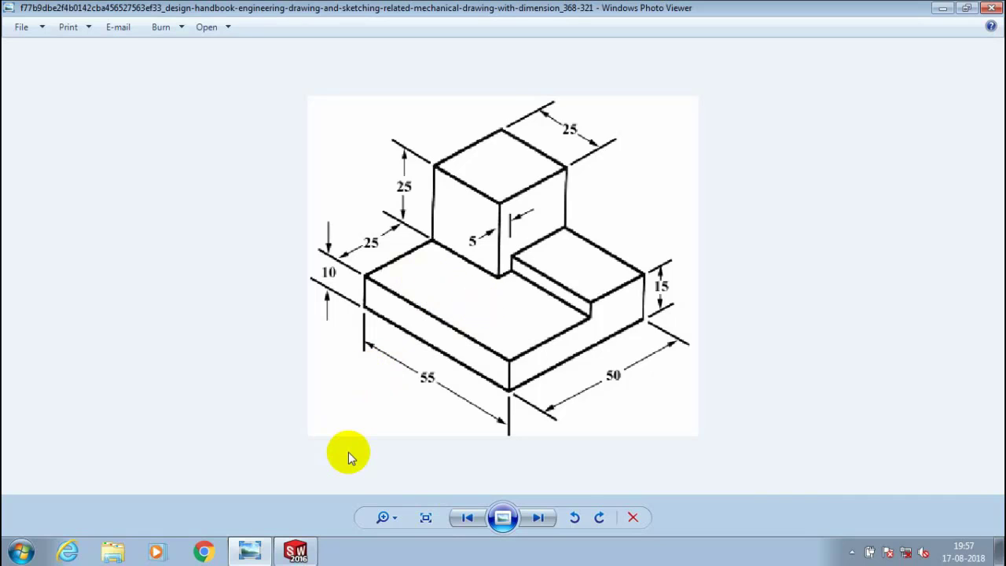
pyautogui.click(296, 550)
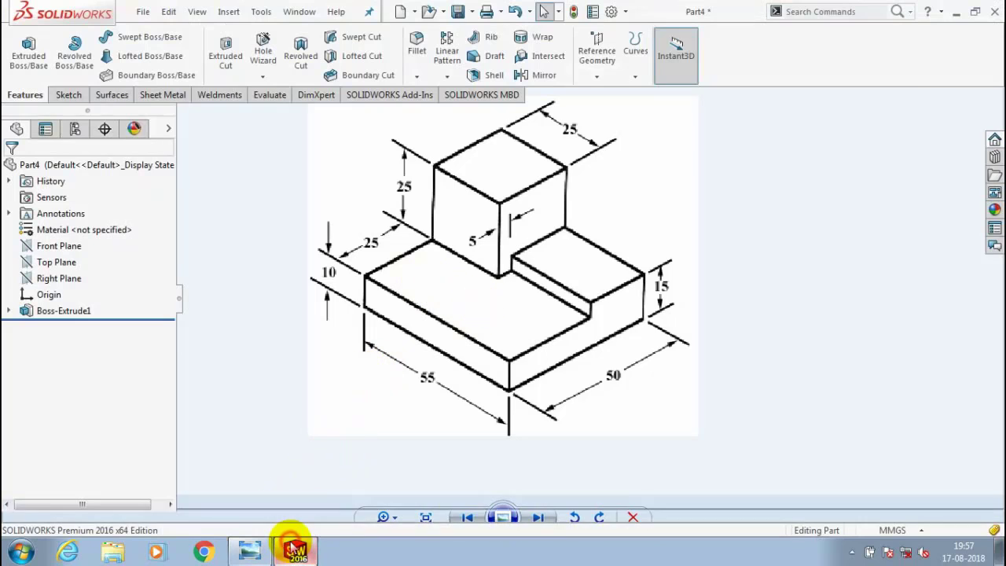
pyautogui.click(593, 78)
pyautogui.click(610, 94)
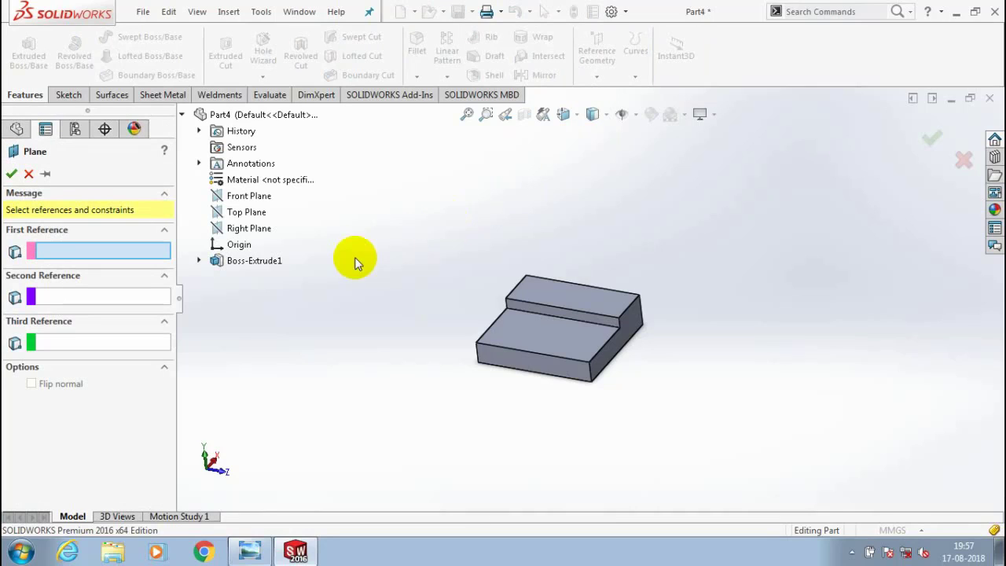
pyautogui.click(551, 330)
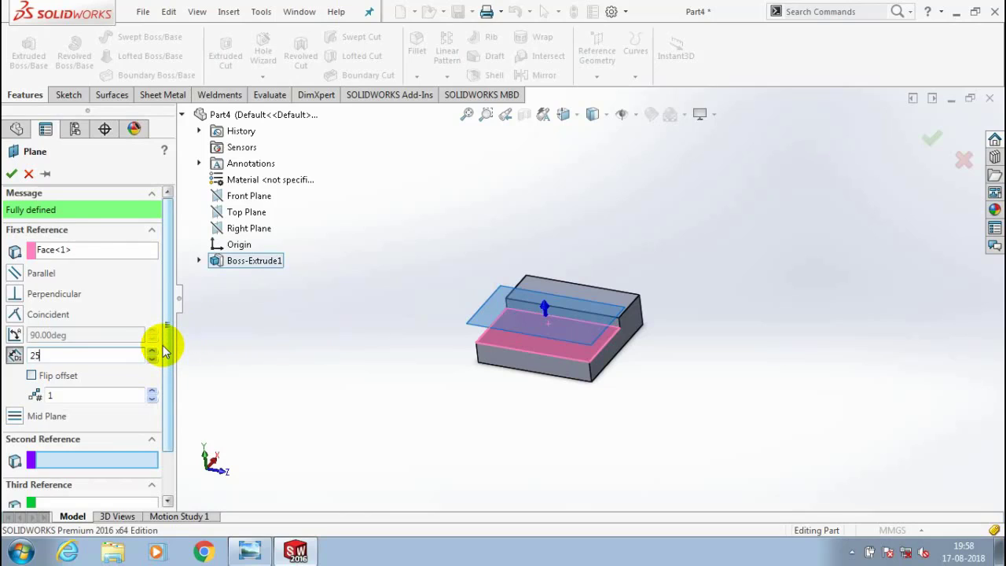
pyautogui.write('25')
pyautogui.press('Return')
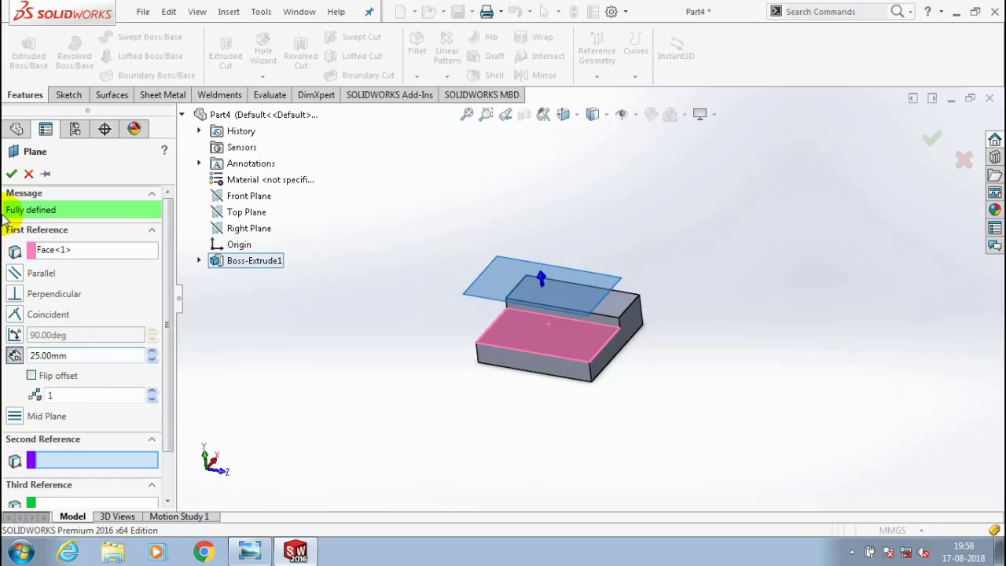
pyautogui.click(11, 173)
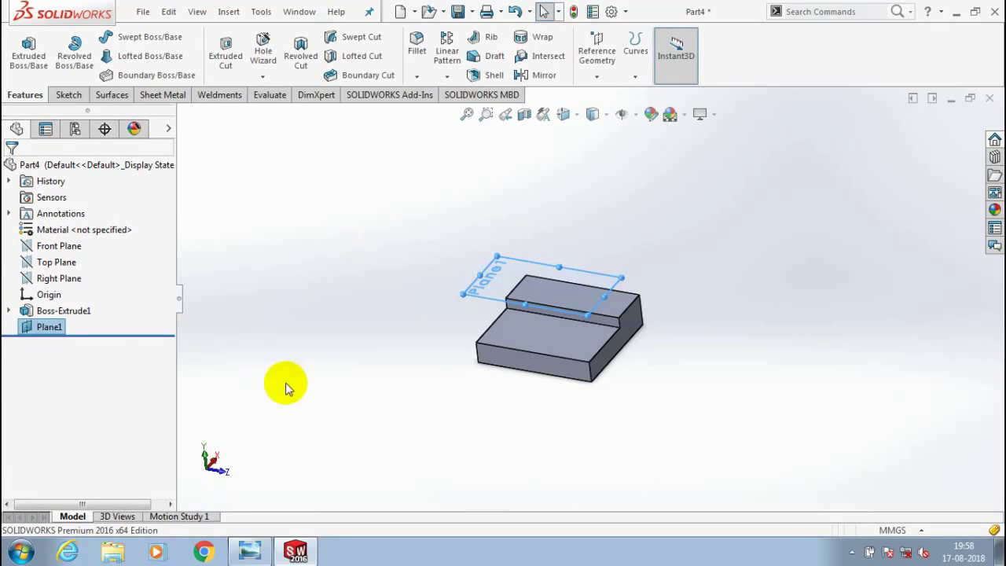
# Check the reference drawing, then sketch a corner rectangle about 23 by 24 mm on the offset plane from the raised step's rear outer corner.
pyautogui.click(252, 550)
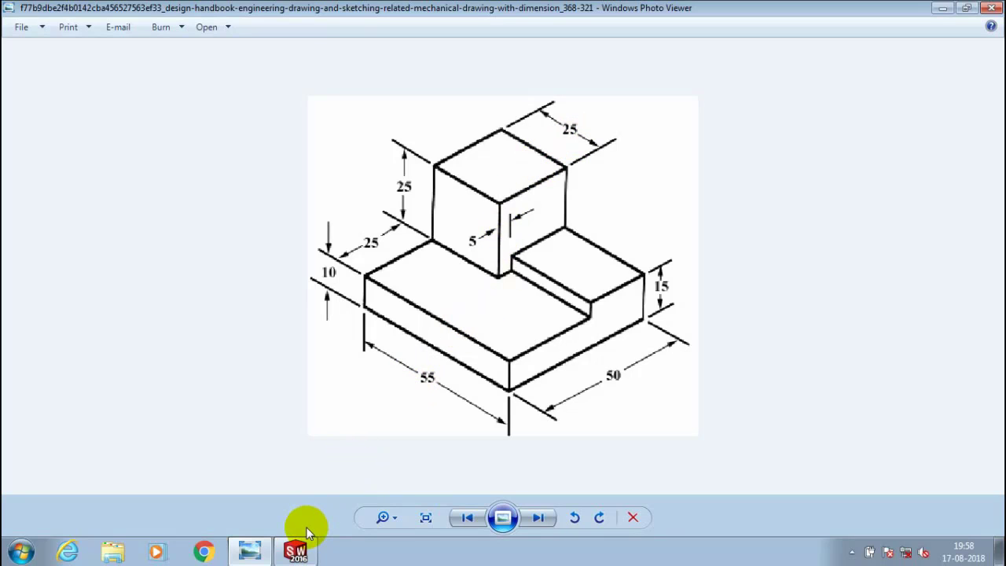
pyautogui.click(297, 546)
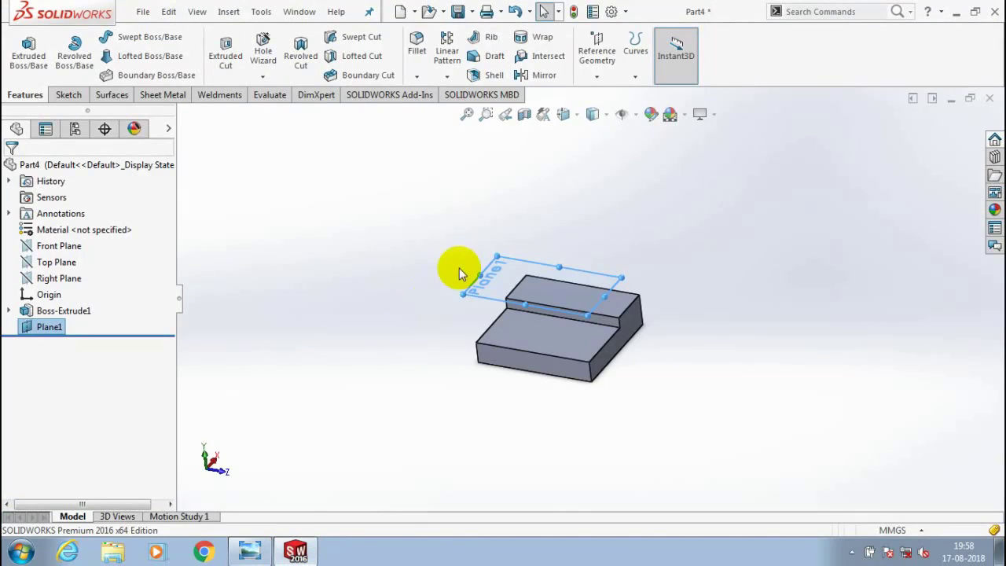
pyautogui.rightClick(50, 327)
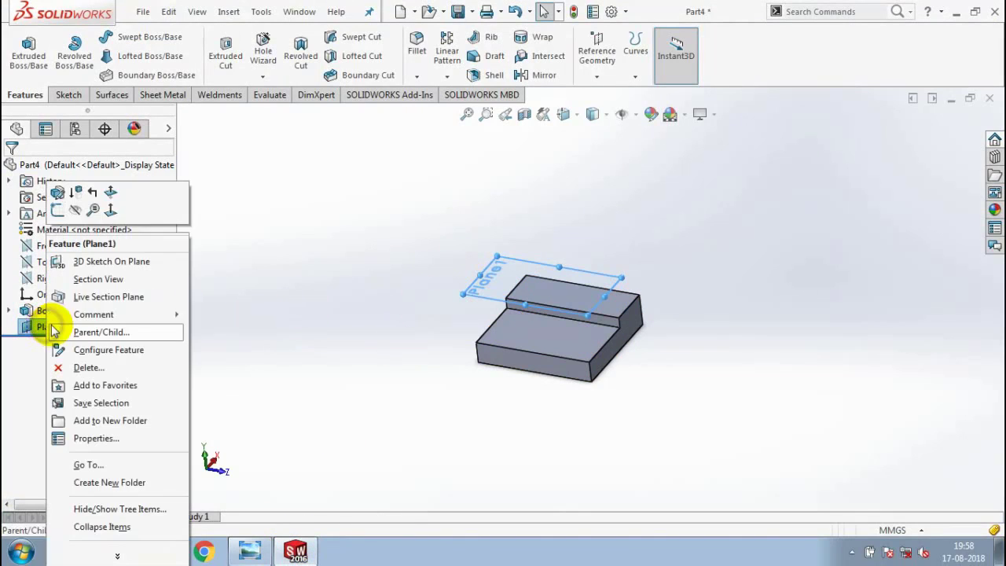
pyautogui.click(110, 209)
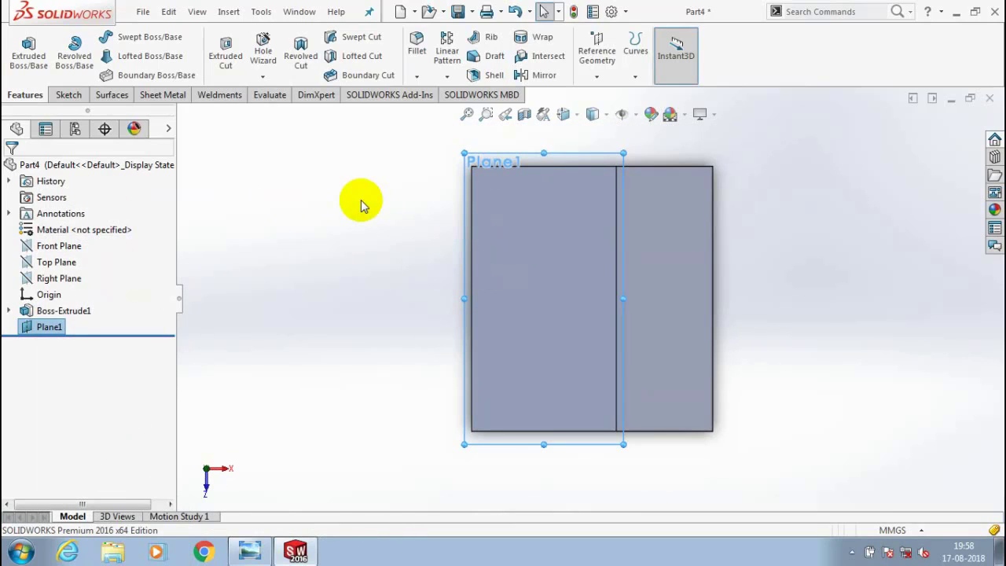
pyautogui.click(70, 97)
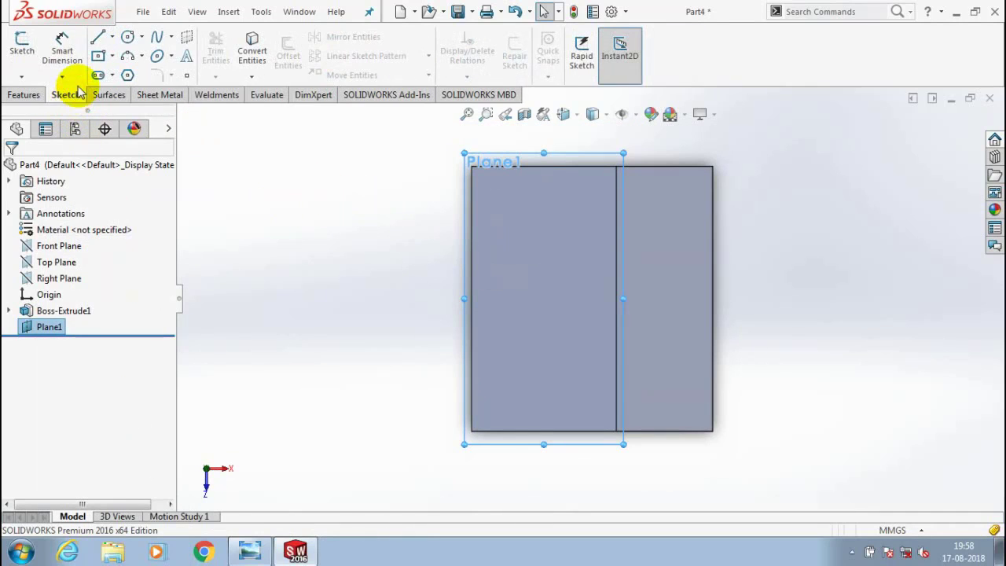
pyautogui.click(112, 56)
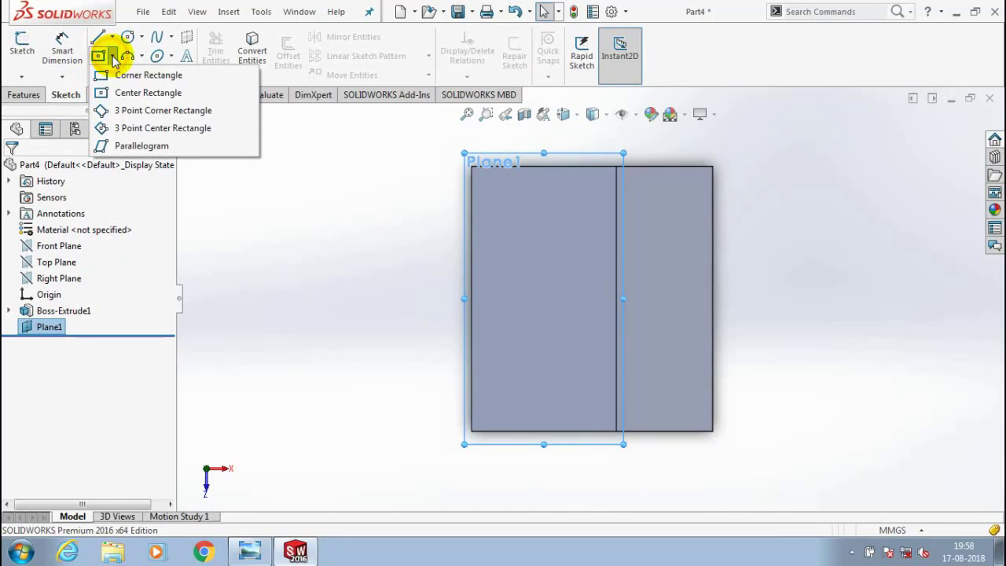
pyautogui.click(118, 74)
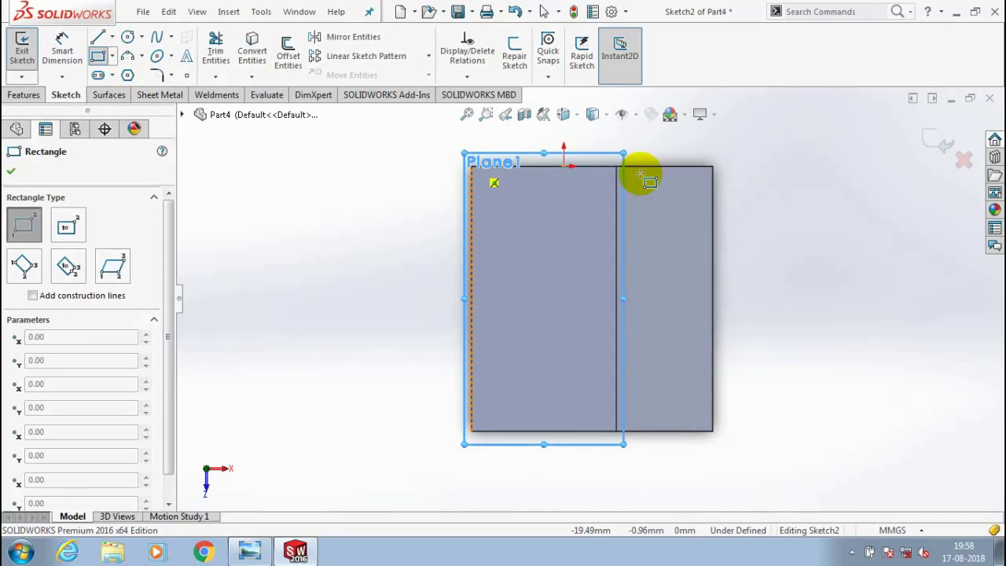
pyautogui.click(712, 167)
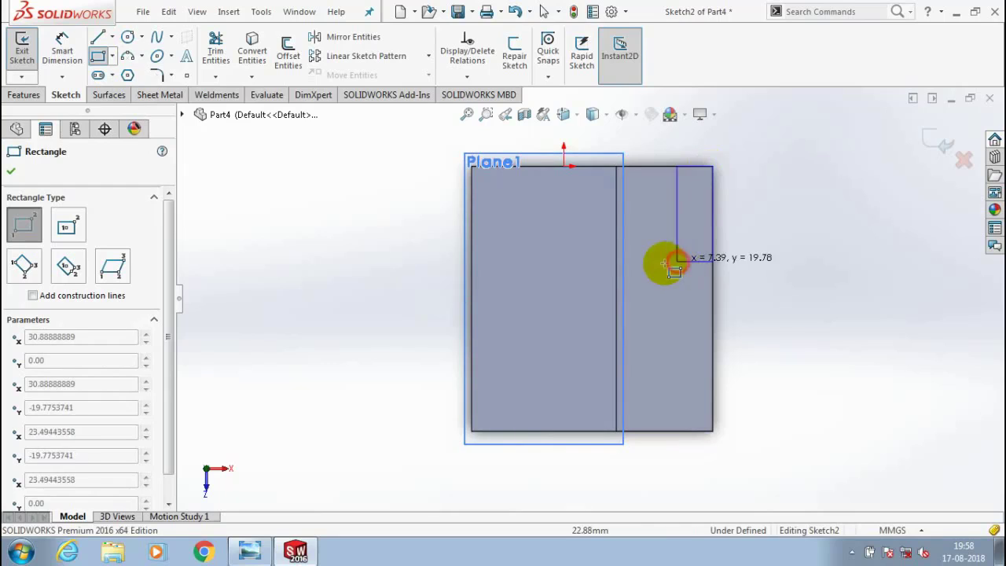
pyautogui.click(602, 282)
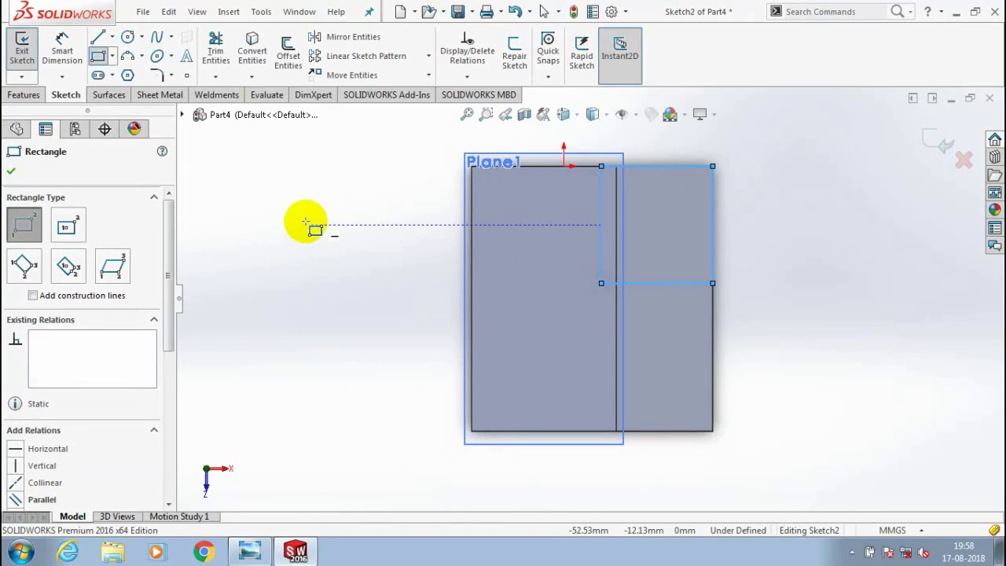
pyautogui.click(11, 173)
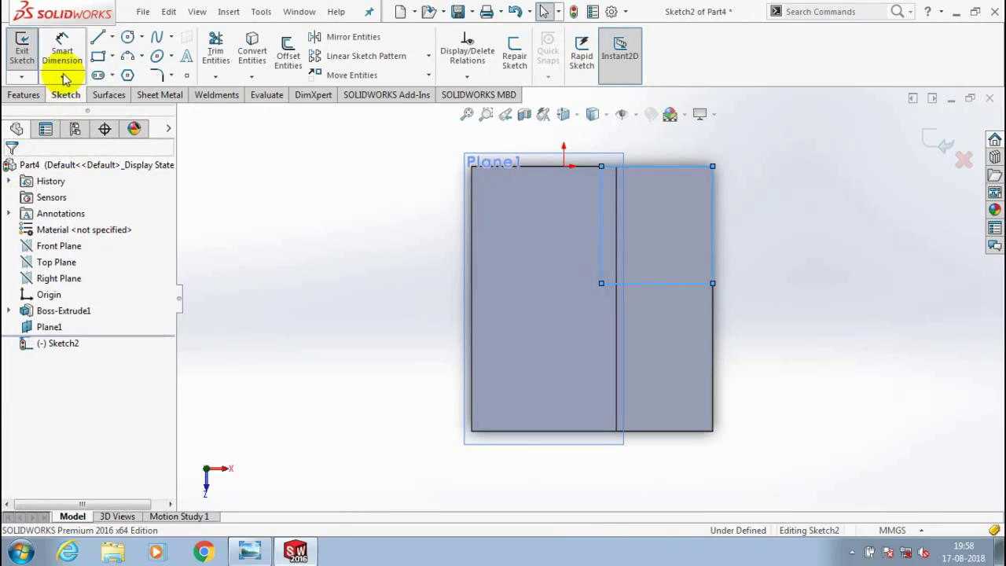
# Dimension the rectangle's side along the raised step's outer edge to 25 mm.
pyautogui.click(62, 48)
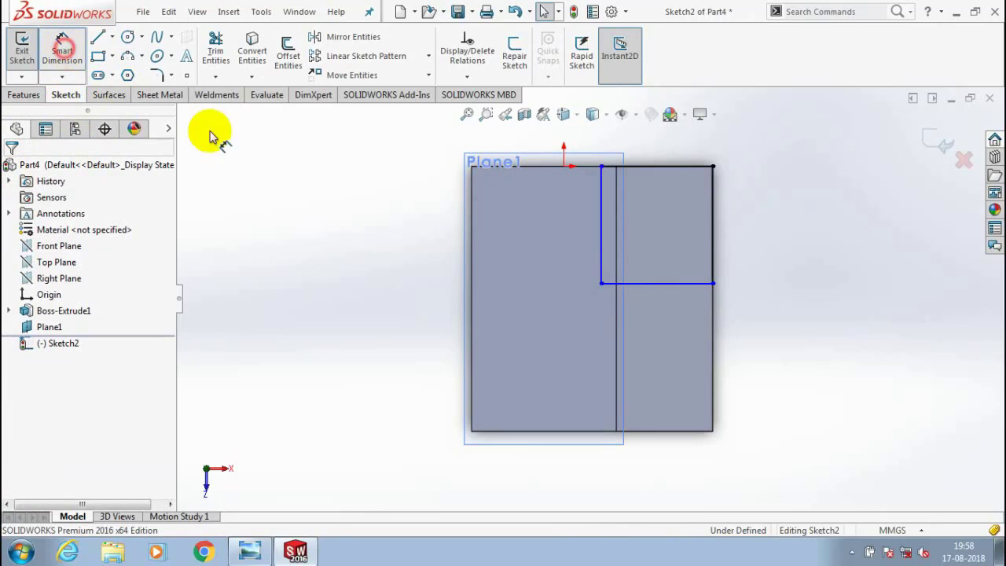
pyautogui.click(711, 198)
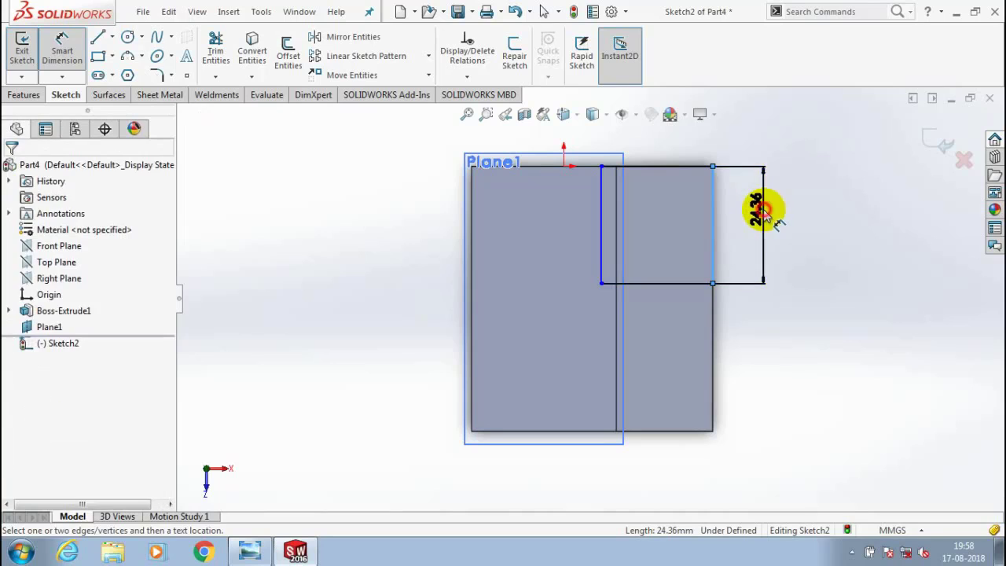
pyautogui.click(763, 209)
pyautogui.write('25')
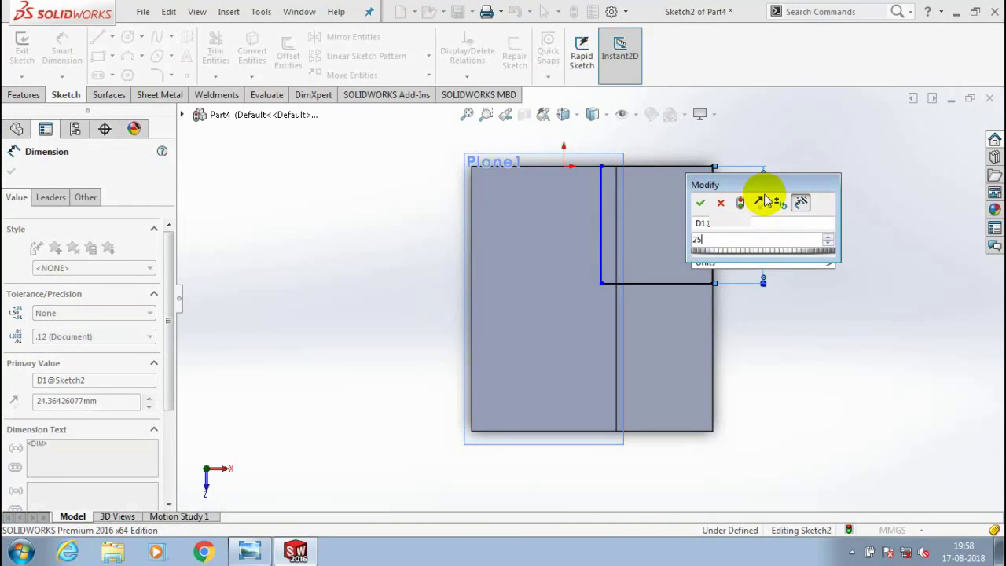
pyautogui.press('Return')
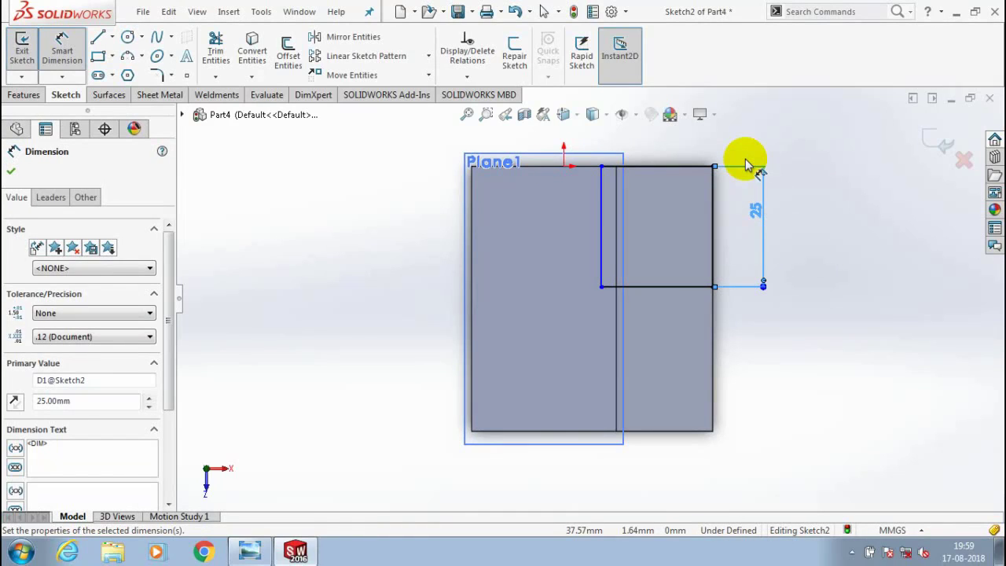
# Dimension the rectangle's rear edge to 25 mm and exit the sketch.
pyautogui.click(735, 147)
pyautogui.click(672, 167)
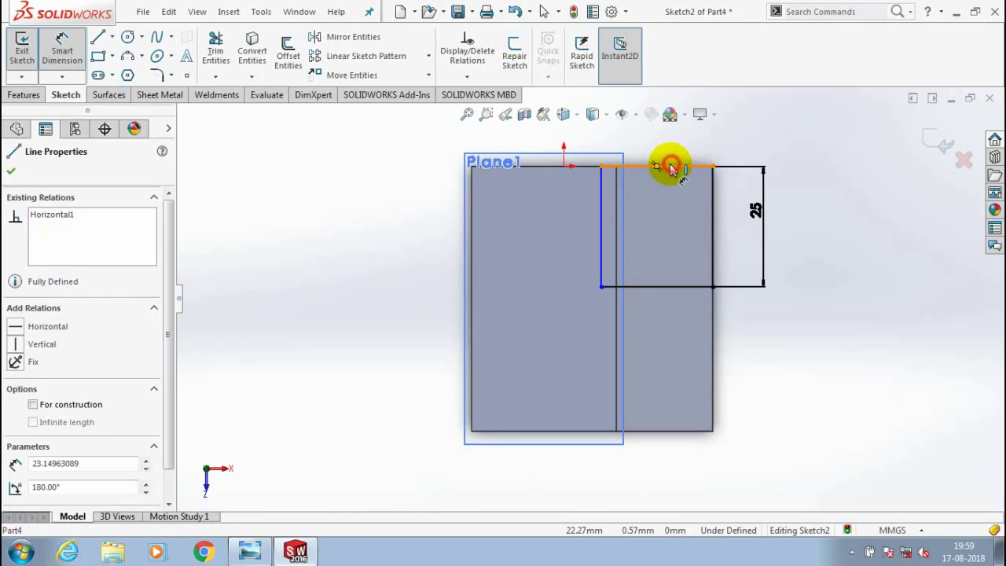
pyautogui.click(669, 153)
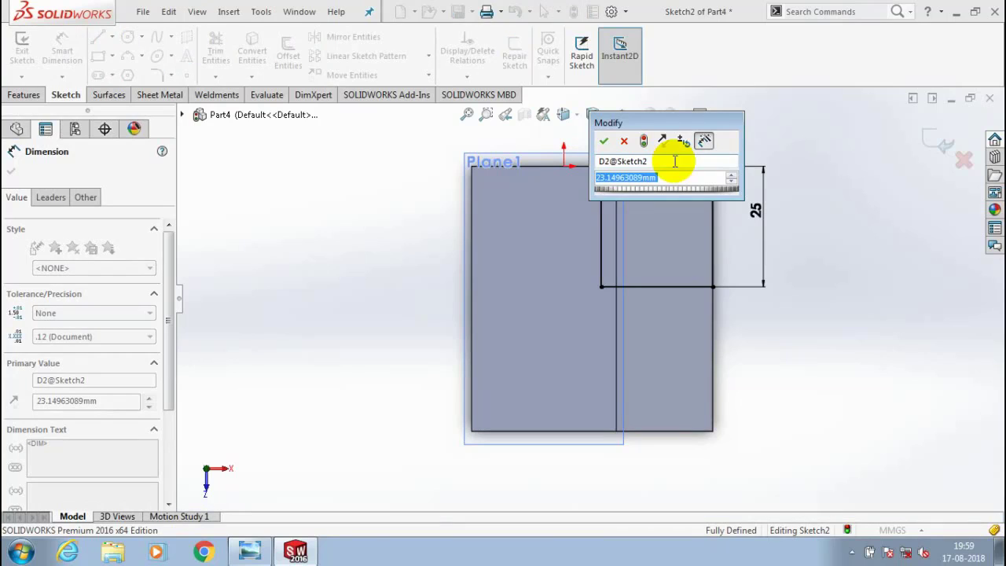
pyautogui.write('25')
pyautogui.press('Return')
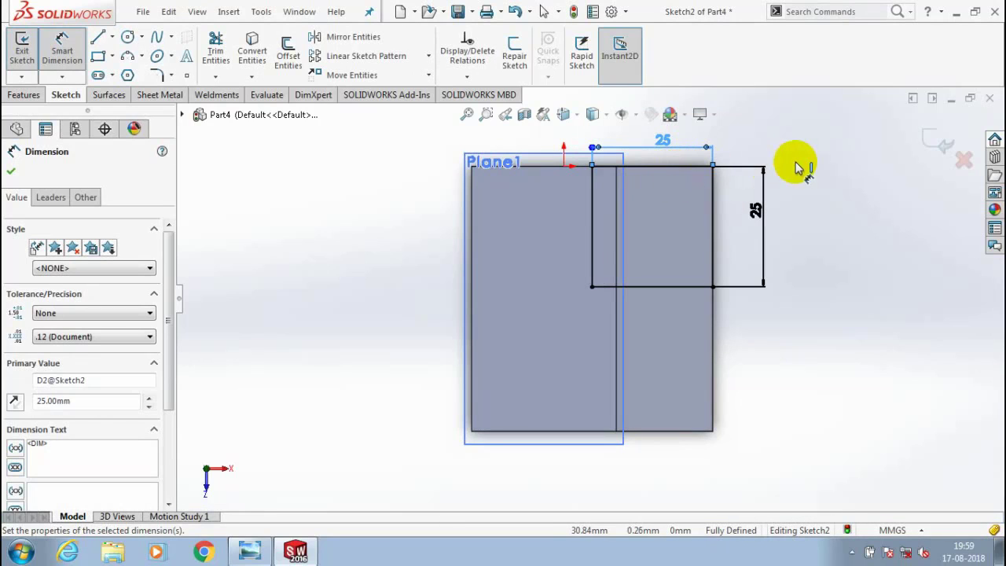
pyautogui.click(936, 140)
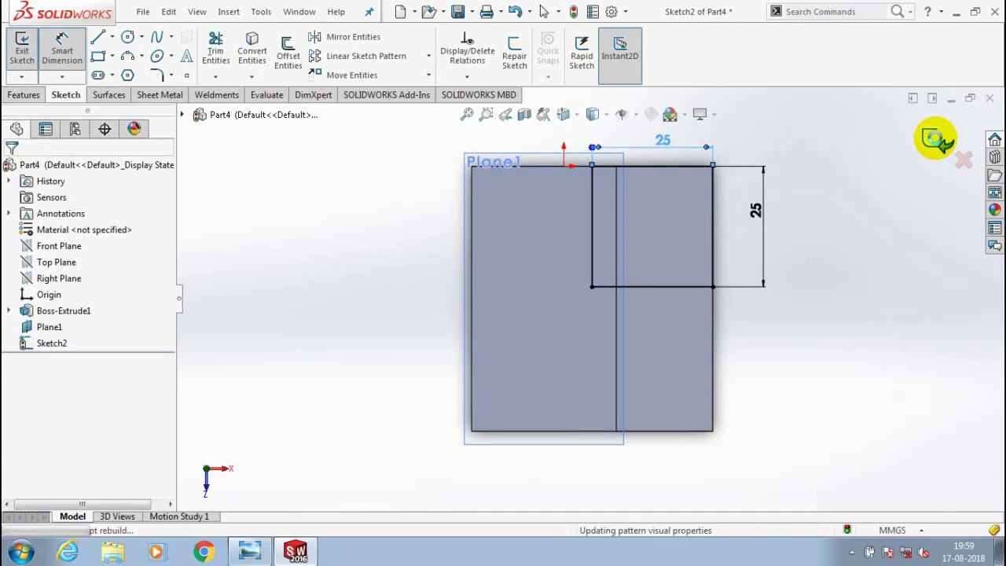
# Hide the offset reference plane above the base, leaving the rectangle sketch shown.
pyautogui.moveTo(824, 280); pyautogui.dragTo(815, 180, button='middle')
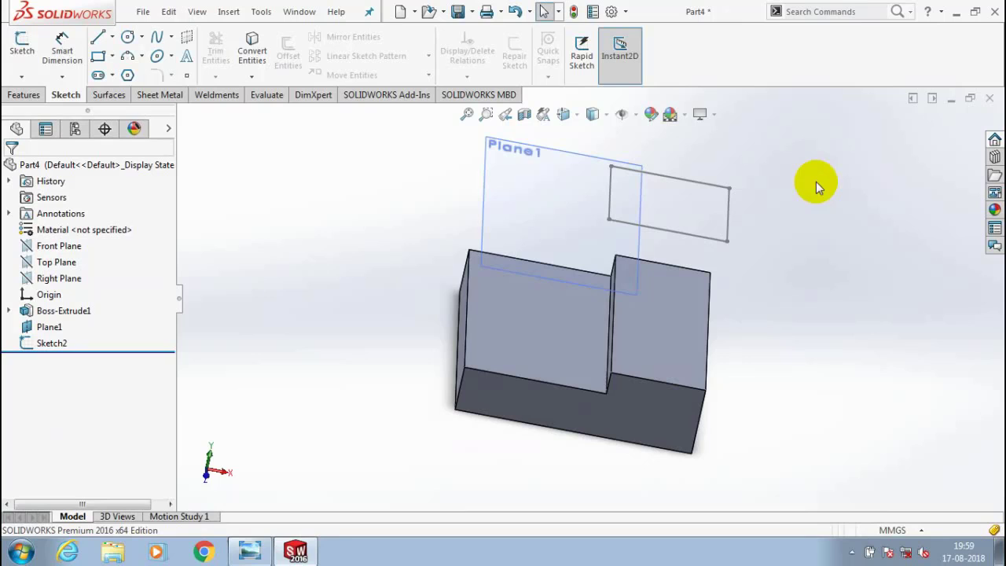
pyautogui.moveTo(294, 306); pyautogui.dragTo(316, 343, button='middle')
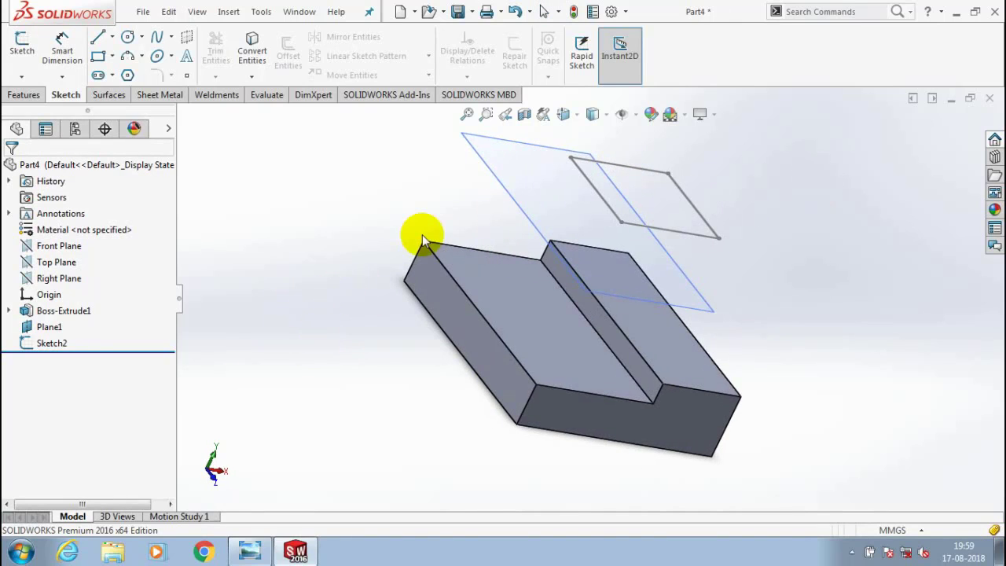
pyautogui.moveTo(422, 235); pyautogui.dragTo(535, 205, button='middle')
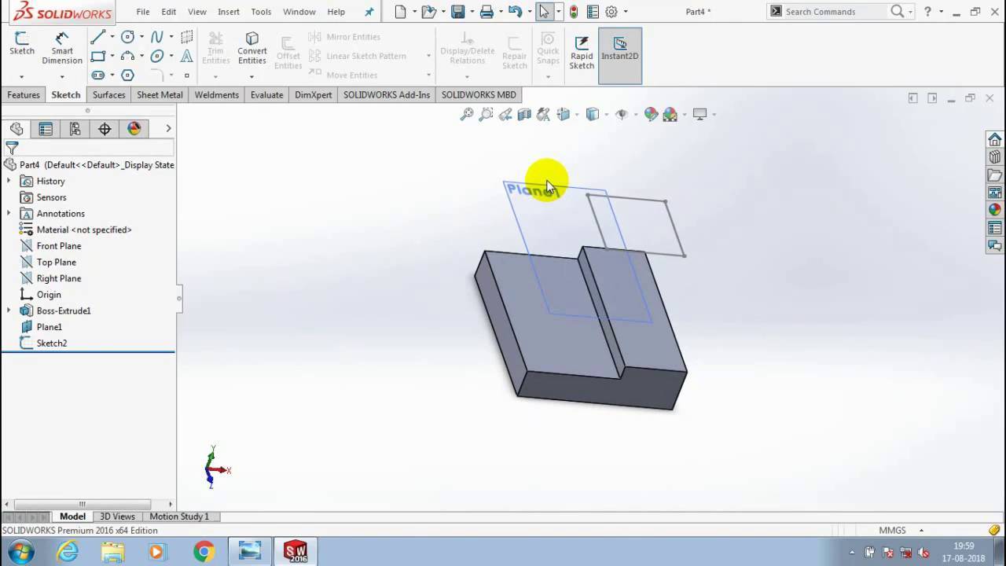
pyautogui.rightClick(548, 187)
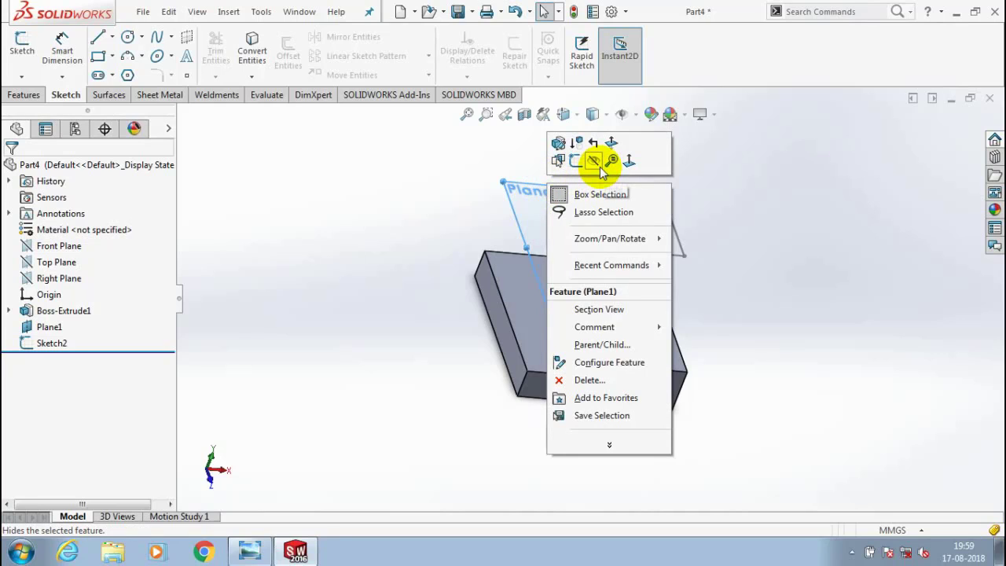
pyautogui.click(594, 161)
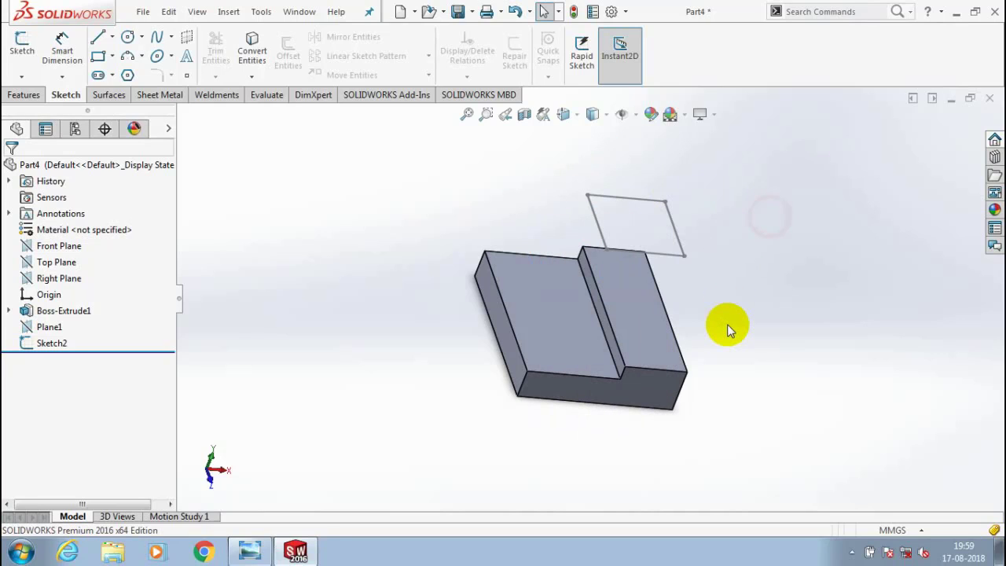
# Start a boss extrude of the 25 mm square sketch and reverse its direction toward the base.
pyautogui.moveTo(727, 324); pyautogui.dragTo(728, 293, button='middle')
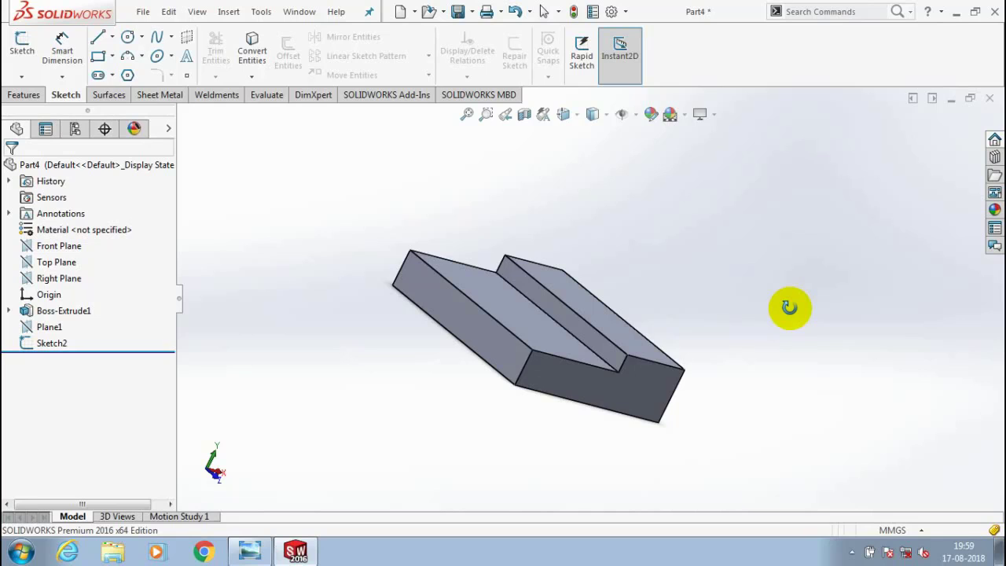
pyautogui.moveTo(789, 307); pyautogui.dragTo(641, 264, button='middle')
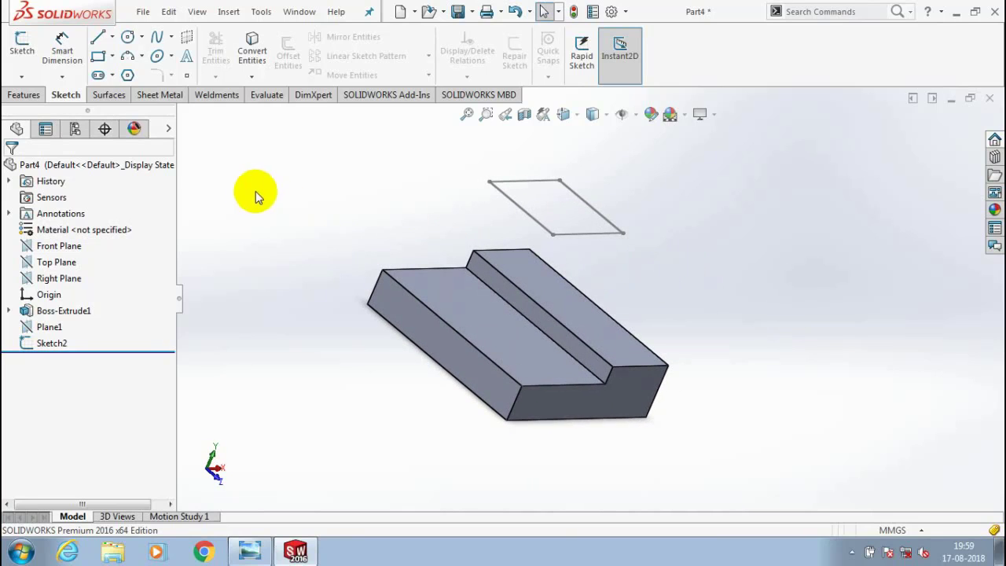
pyautogui.click(21, 95)
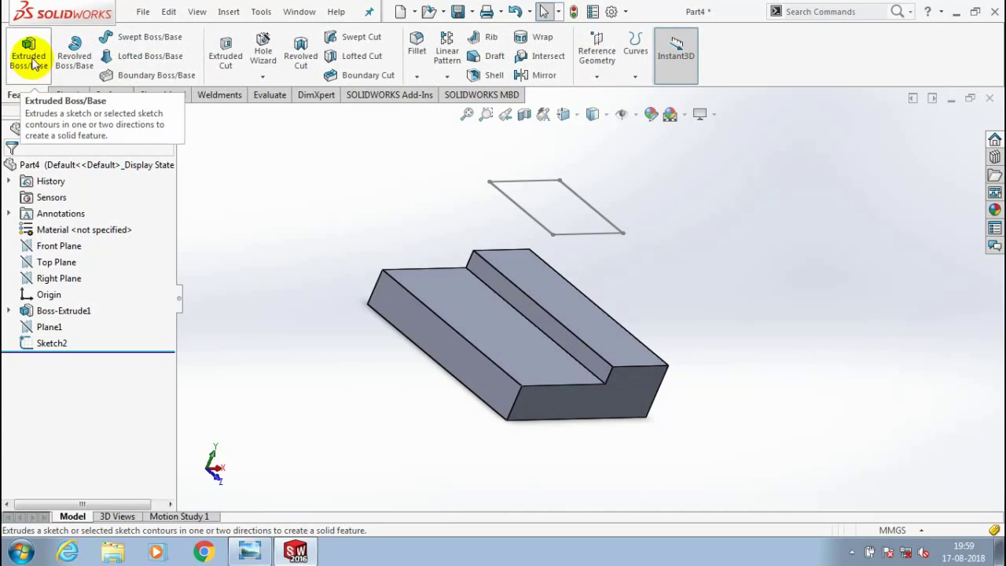
pyautogui.click(32, 79)
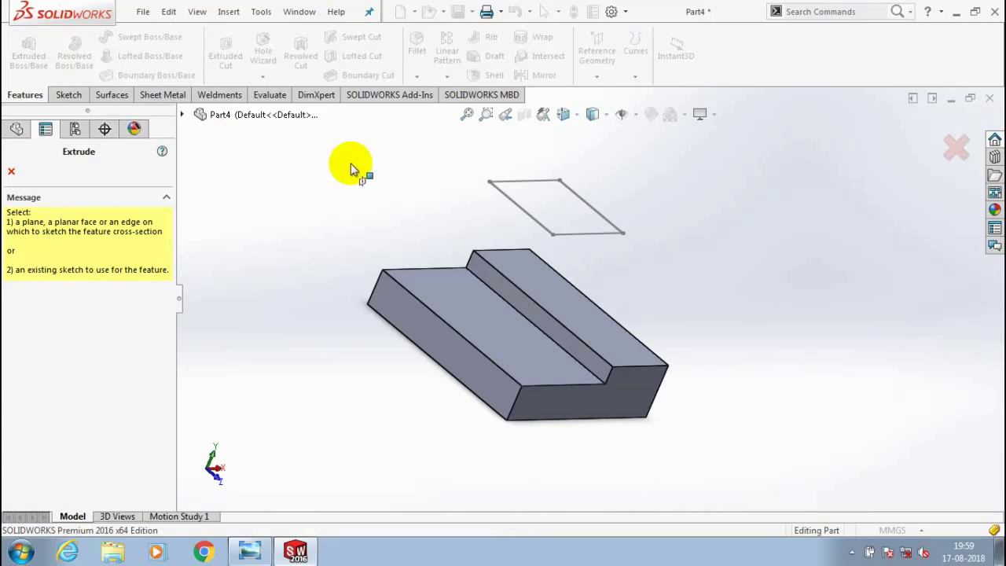
pyautogui.click(530, 214)
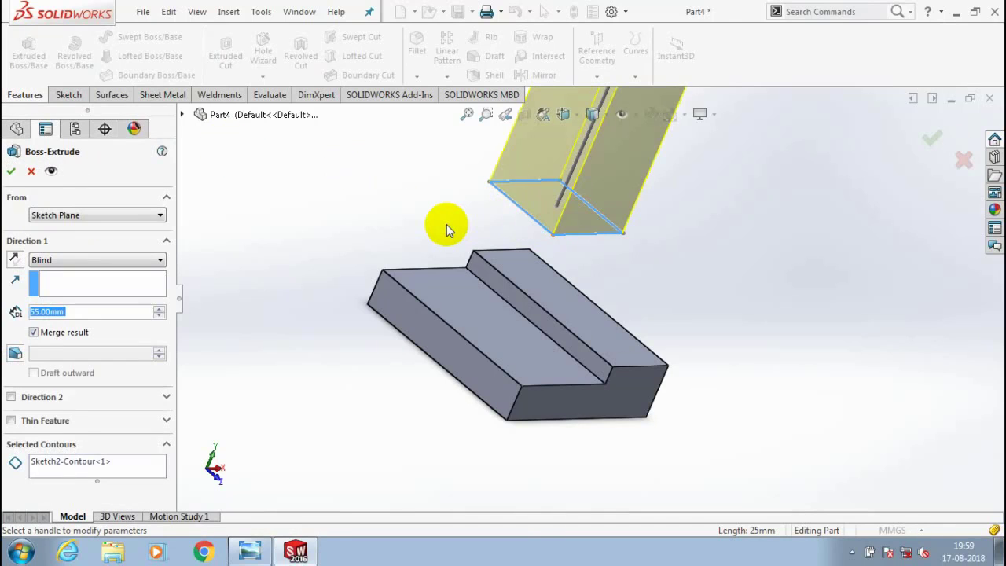
pyautogui.scroll(3, 446, 224)
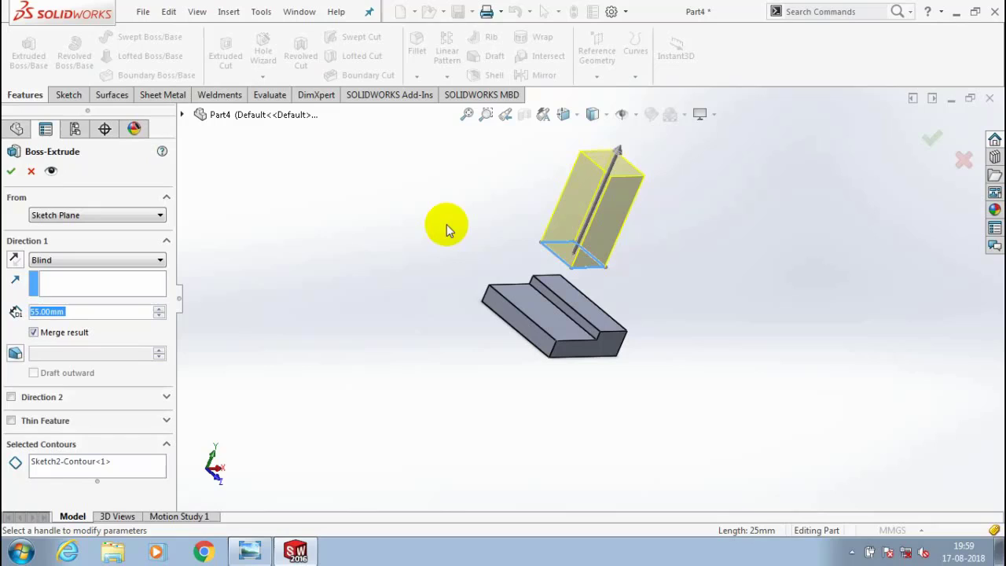
pyautogui.click(13, 261)
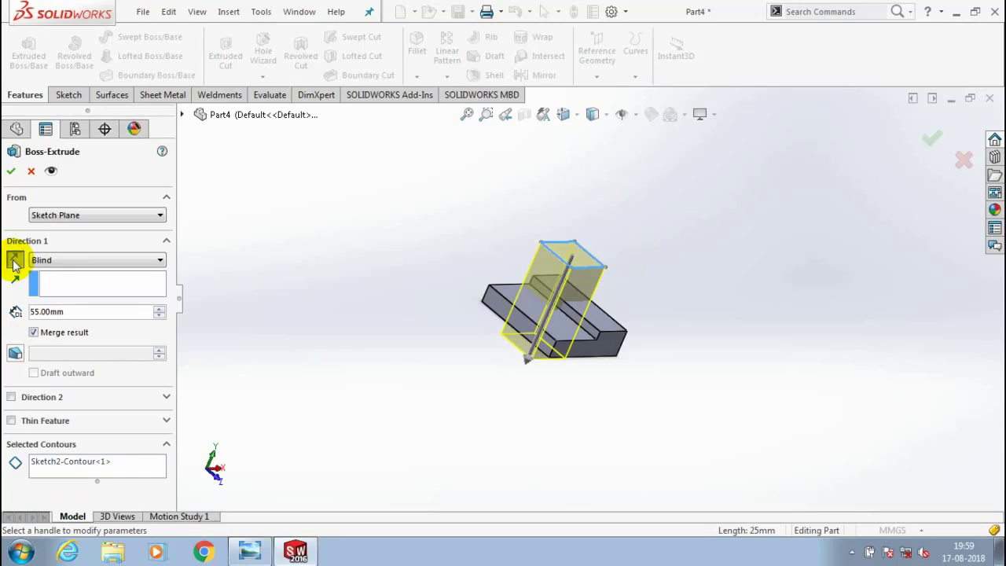
# Set the boss extrude's end condition to Up To Next with merged result and create the 25 mm square block on the base.
pyautogui.click(95, 261)
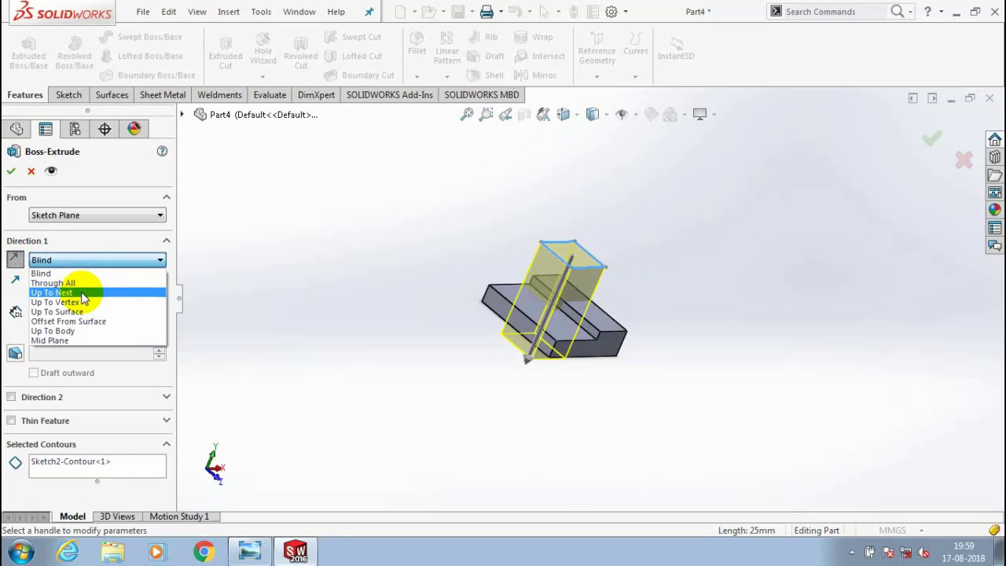
pyautogui.click(55, 292)
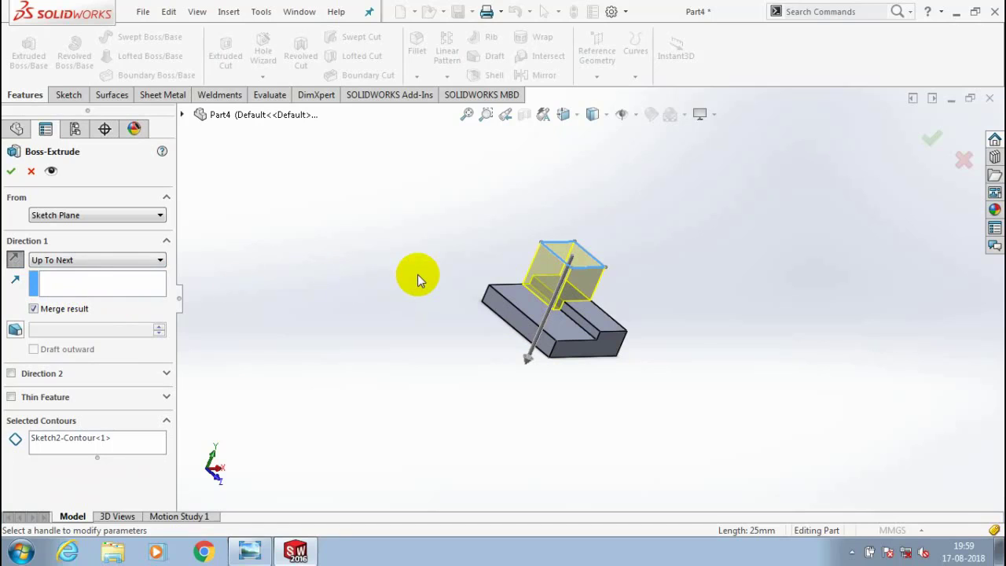
pyautogui.scroll(-5, 641, 288)
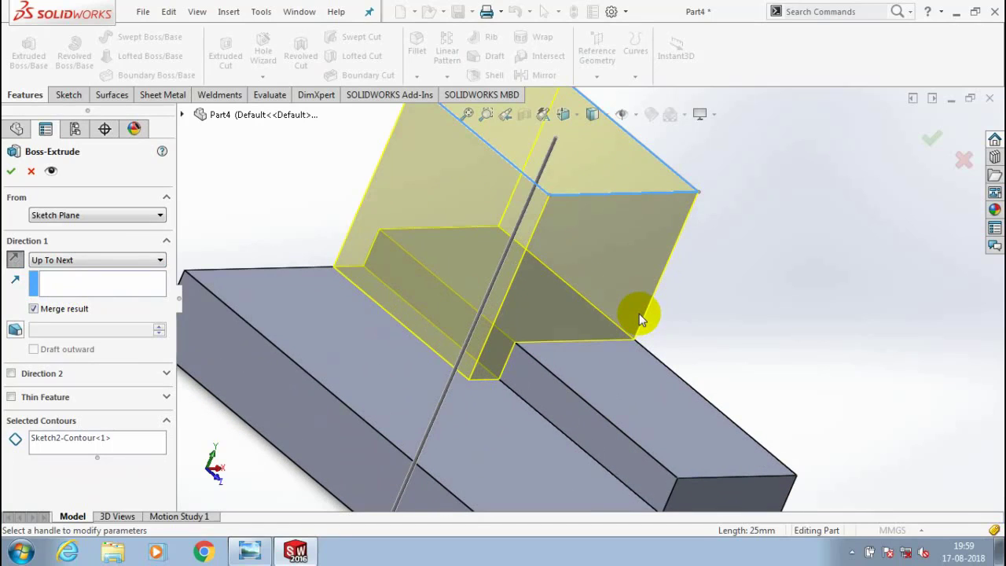
pyautogui.scroll(5, 639, 314)
pyautogui.moveTo(667, 317); pyautogui.dragTo(589, 303, button='middle')
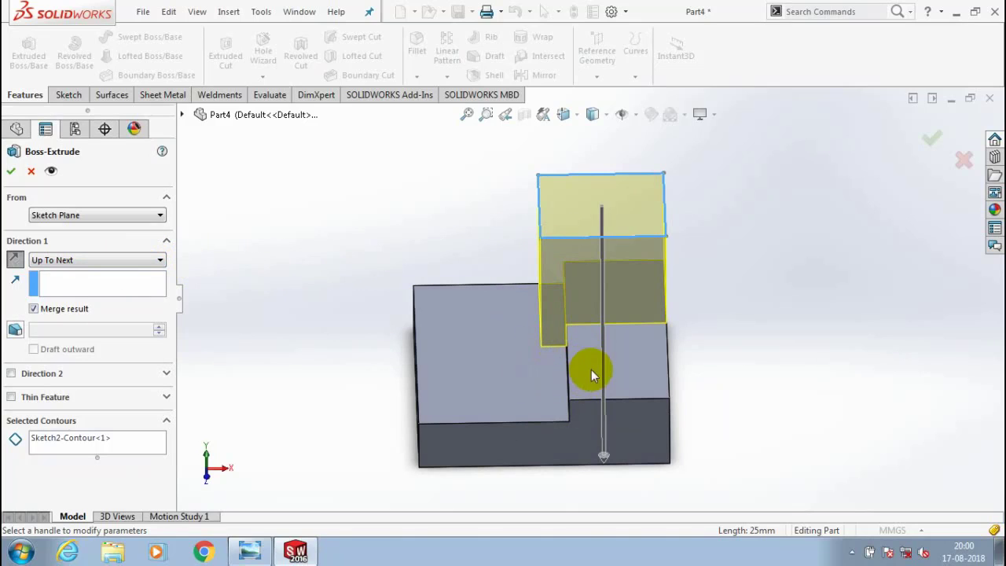
pyautogui.moveTo(301, 355); pyautogui.dragTo(199, 326, button='middle')
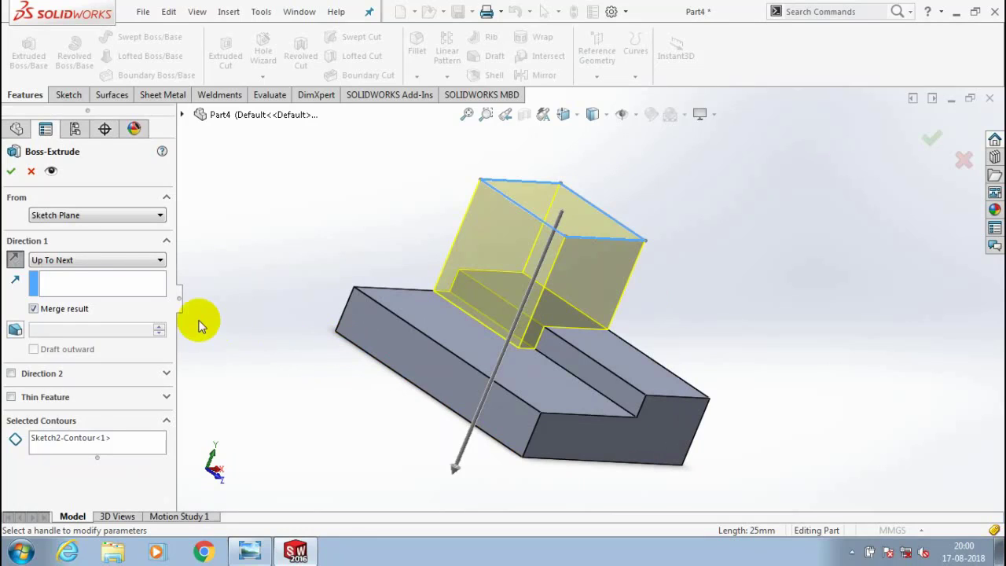
pyautogui.click(11, 170)
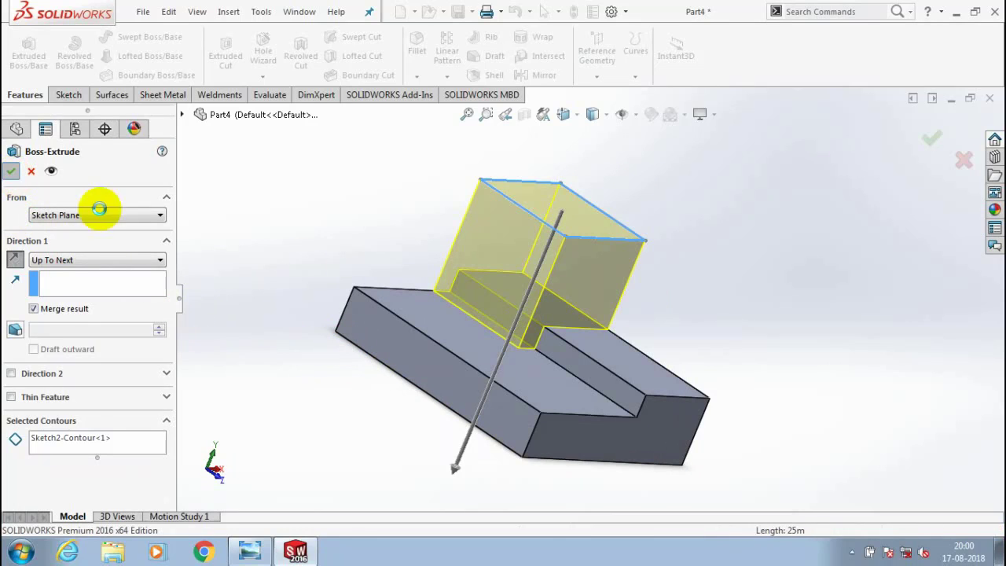
pyautogui.click(413, 247)
pyautogui.moveTo(414, 248); pyautogui.dragTo(380, 264, button='middle')
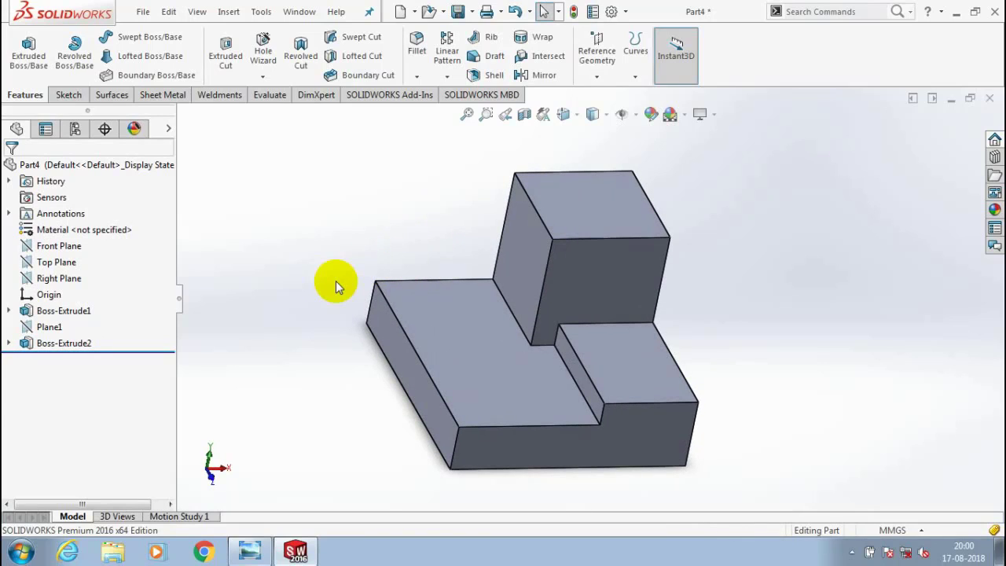
# Apply a yellow colour from the standard swatches to the whole part.
pyautogui.rightClick(138, 164)
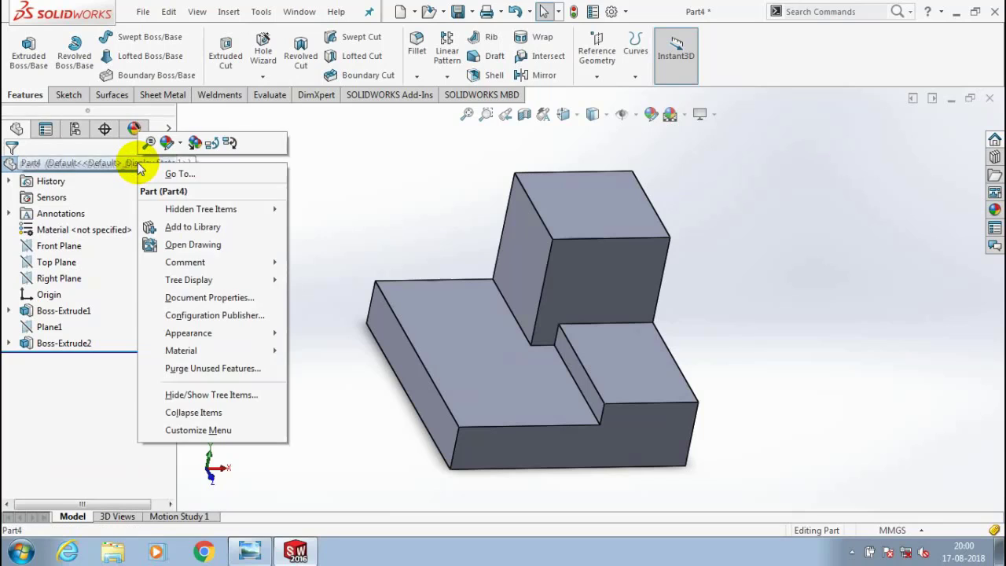
pyautogui.click(180, 143)
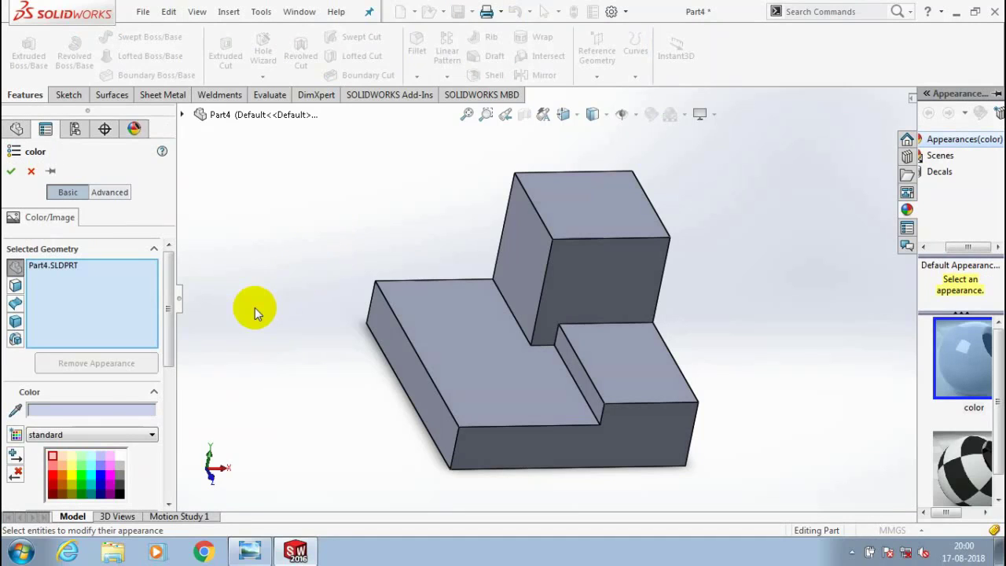
pyautogui.click(69, 473)
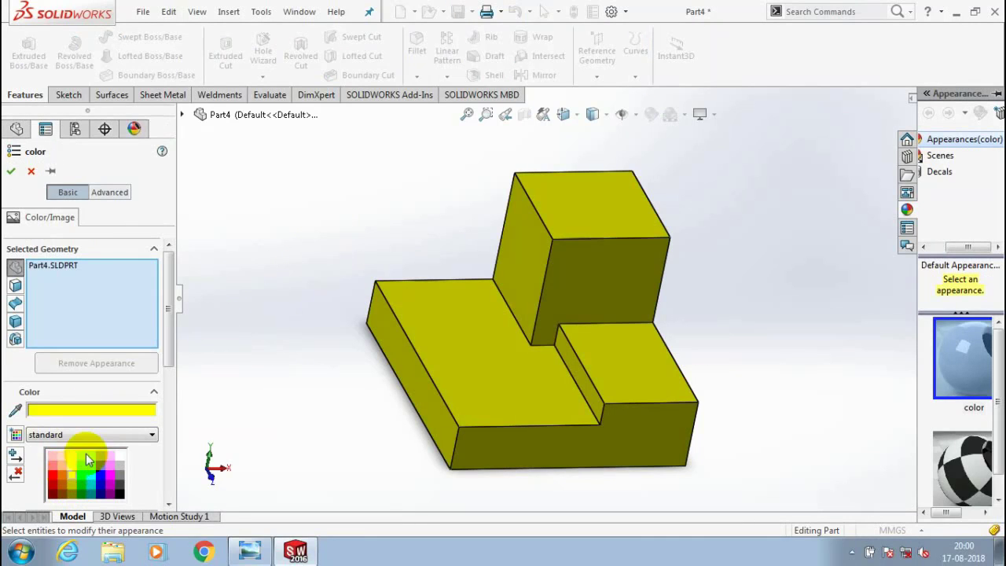
pyautogui.click(11, 170)
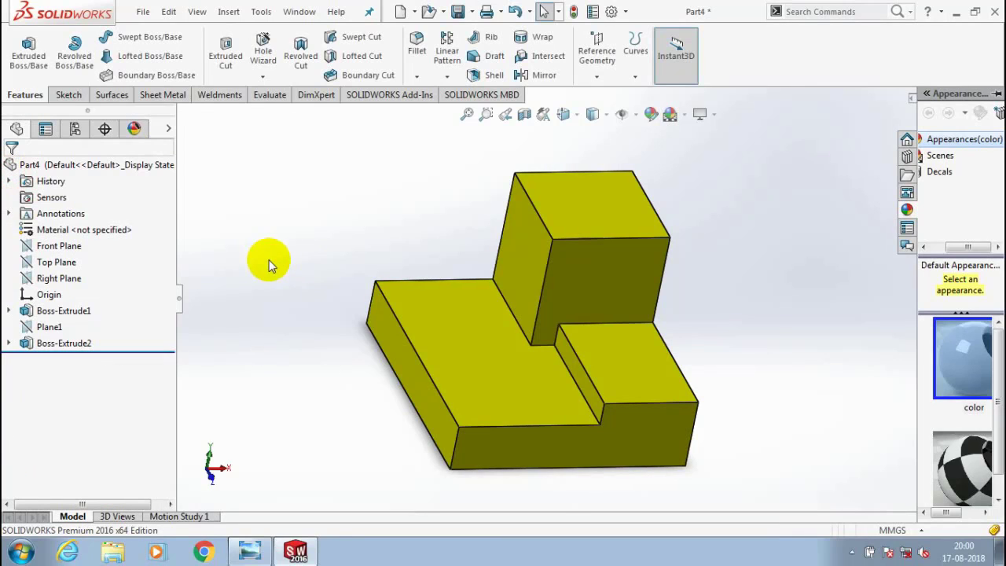
pyautogui.click(364, 248)
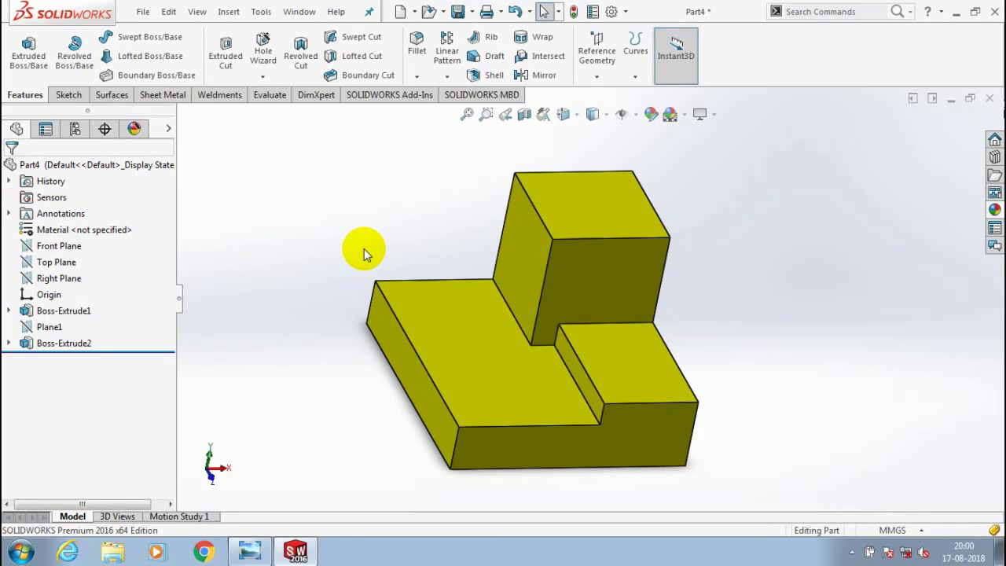